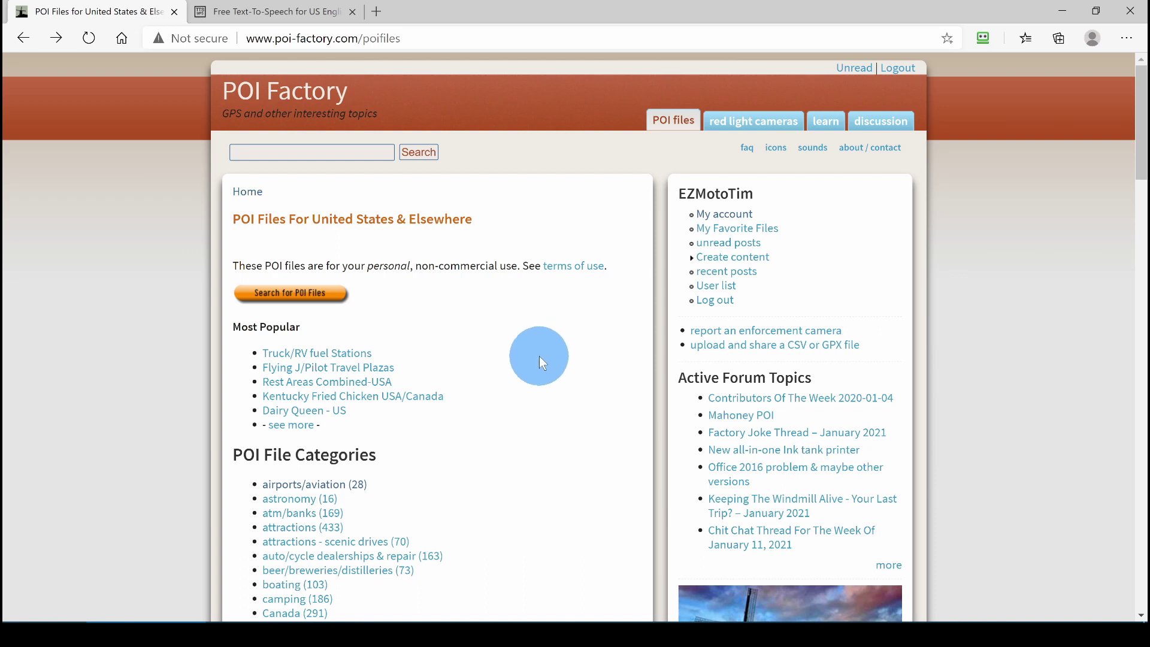
# Step: From the airports/aviation category, download the National Car Rental, Emerald Aisle Return Locations GPX file and the Nat Car Return 24.bmp icon
pyautogui.click(307, 485)
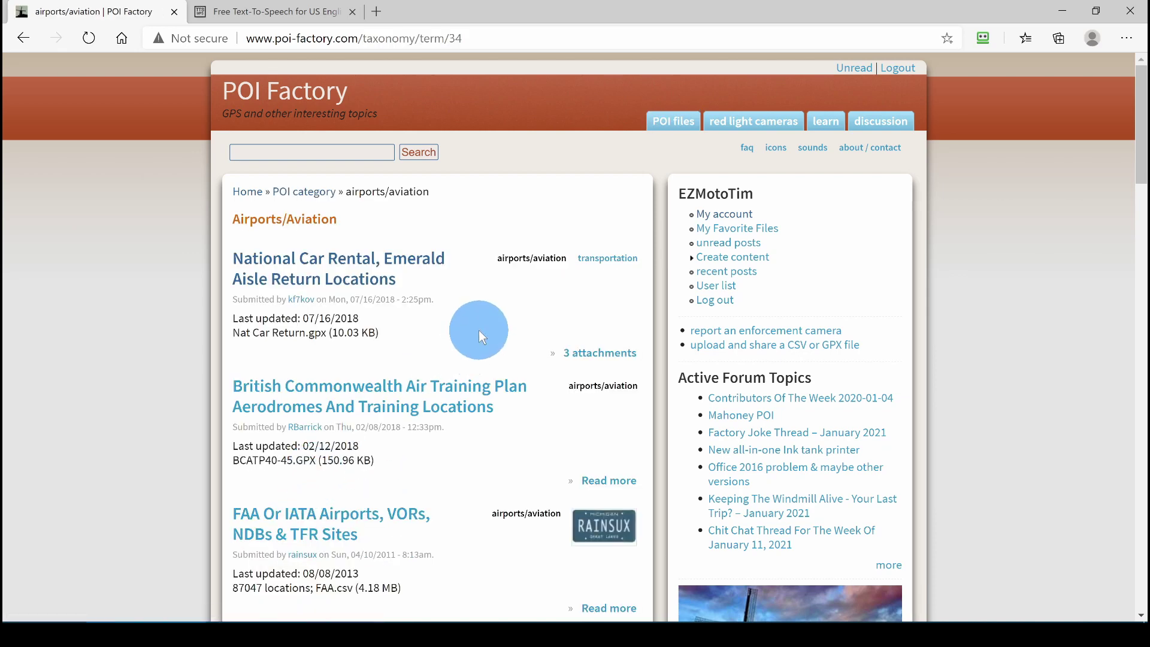
pyautogui.click(348, 263)
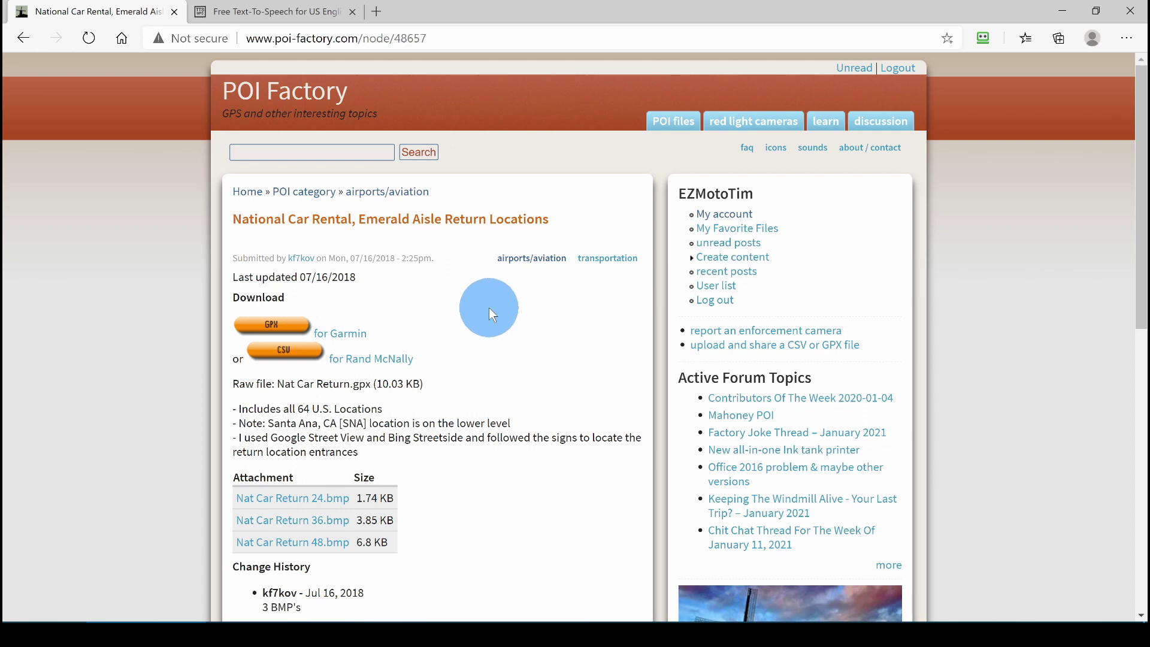
pyautogui.click(264, 329)
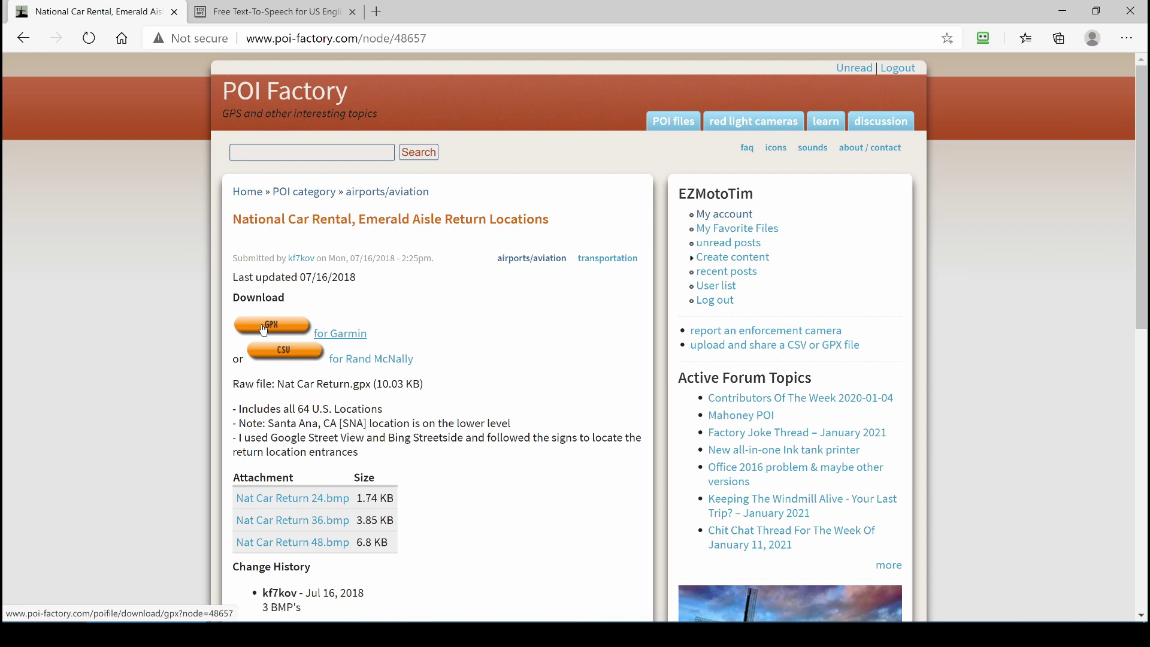
pyautogui.click(509, 299)
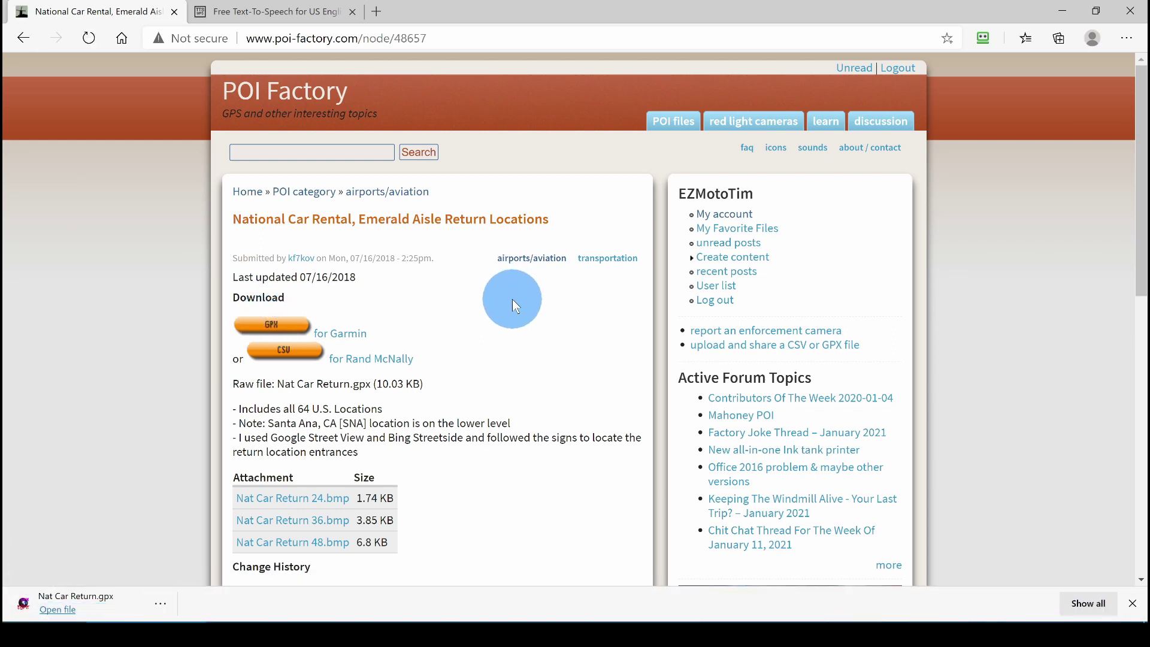
pyautogui.click(301, 505)
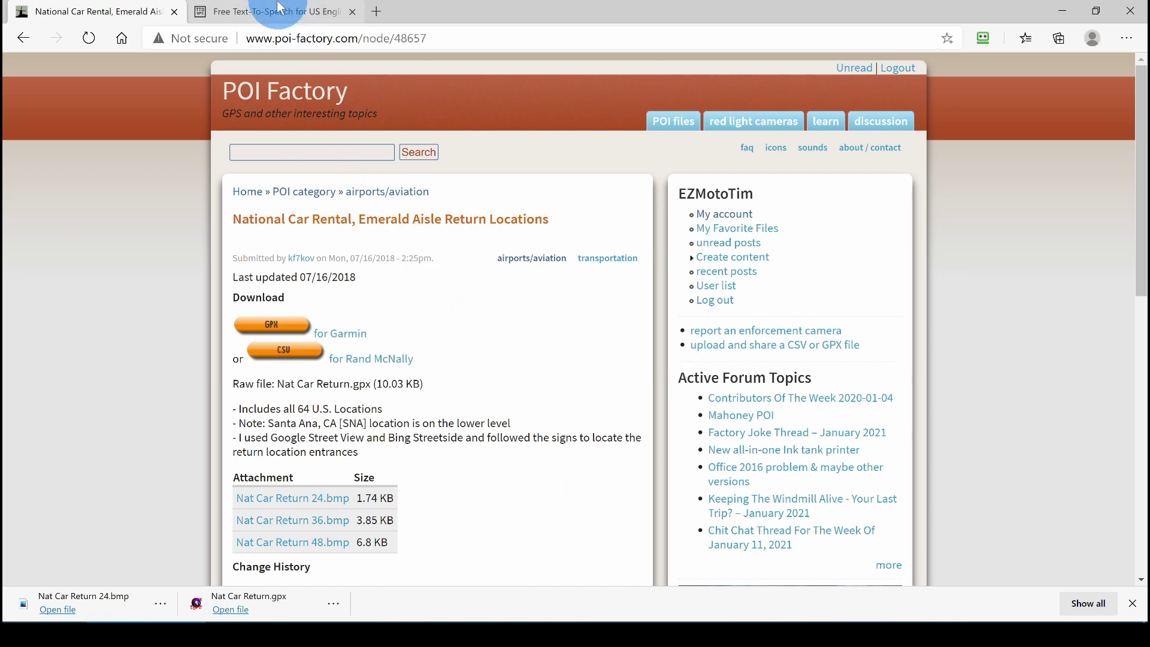
# Step: Switch to the ttsmp3.com text-to-speech page and enter "National Car Rental Return" as the text to convert
pyautogui.click(260, 11)
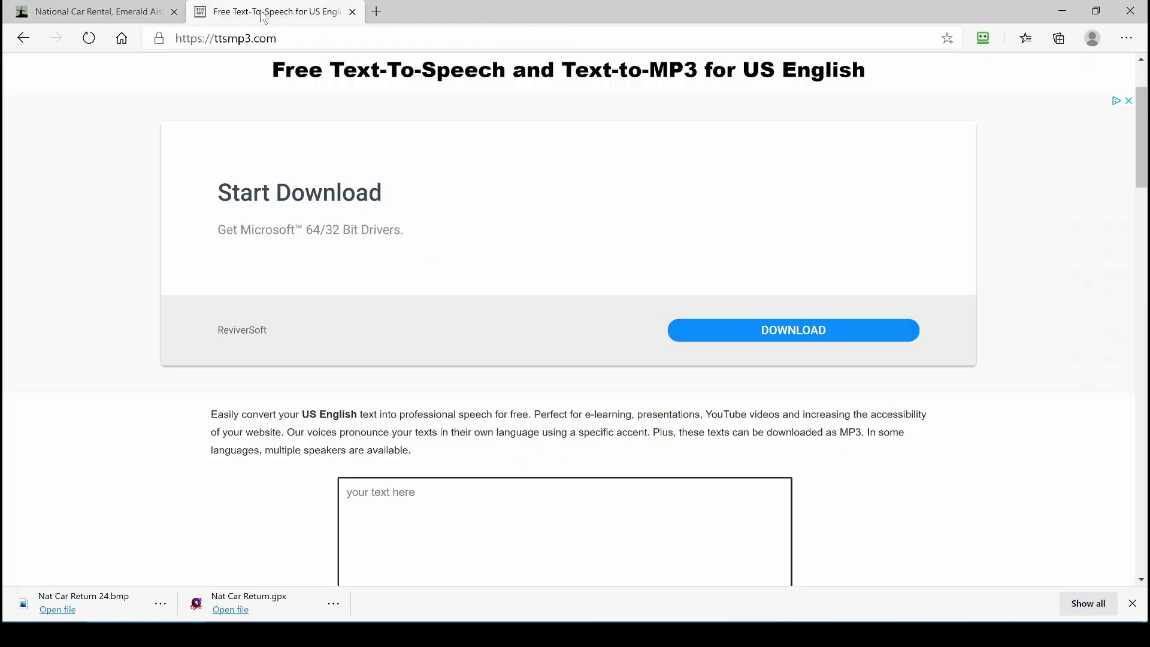
pyautogui.scroll(2, 92, 267)
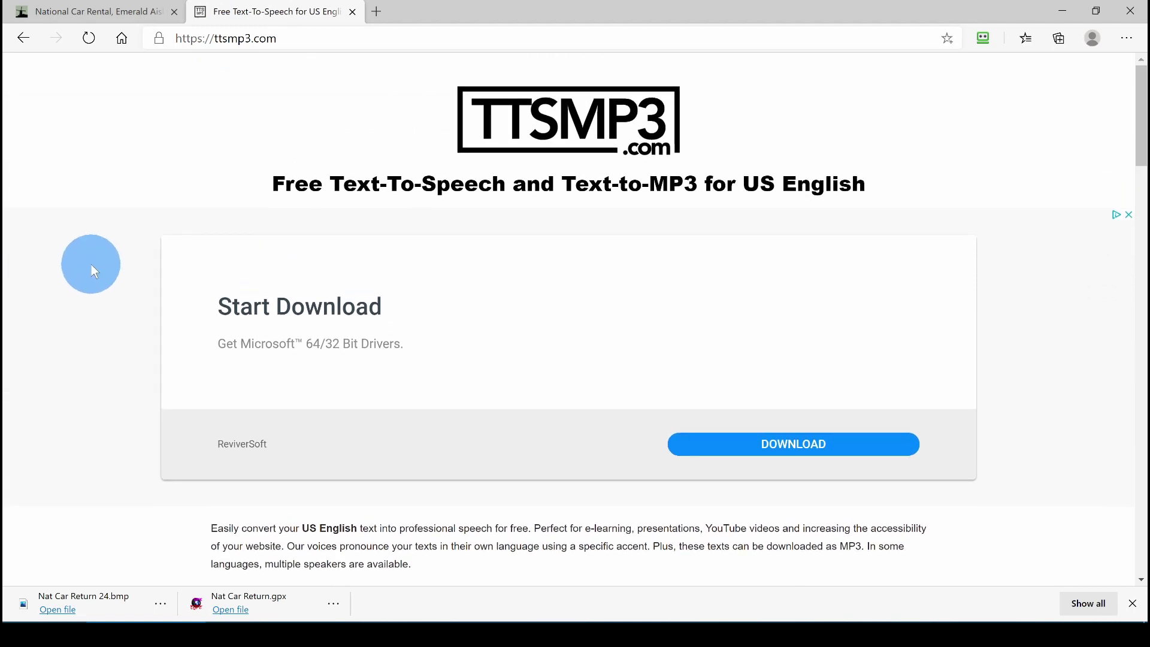
pyautogui.scroll(-5, 91, 264)
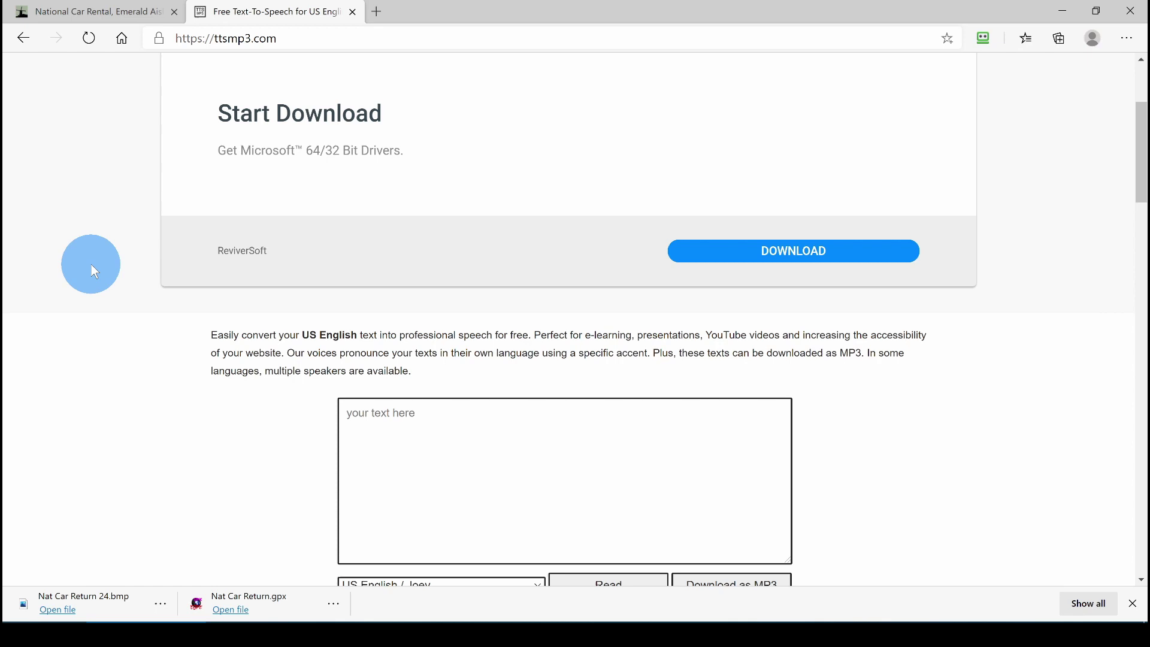
pyautogui.click(430, 284)
pyautogui.click(442, 276)
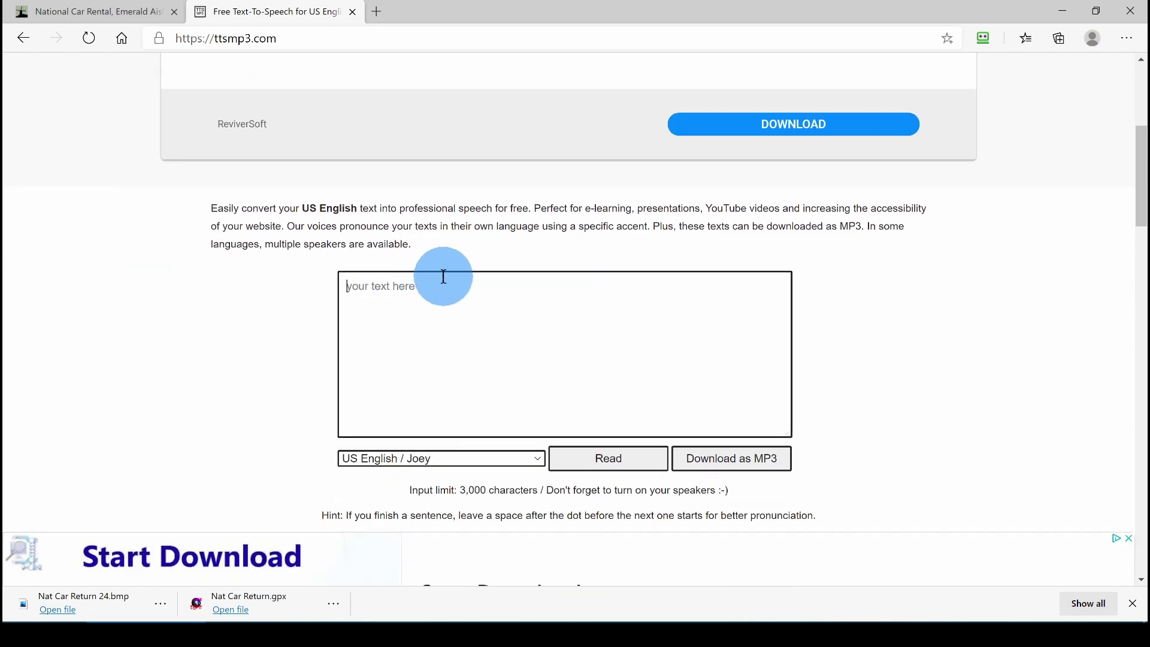
pyautogui.write('National Car Renta Returnl')
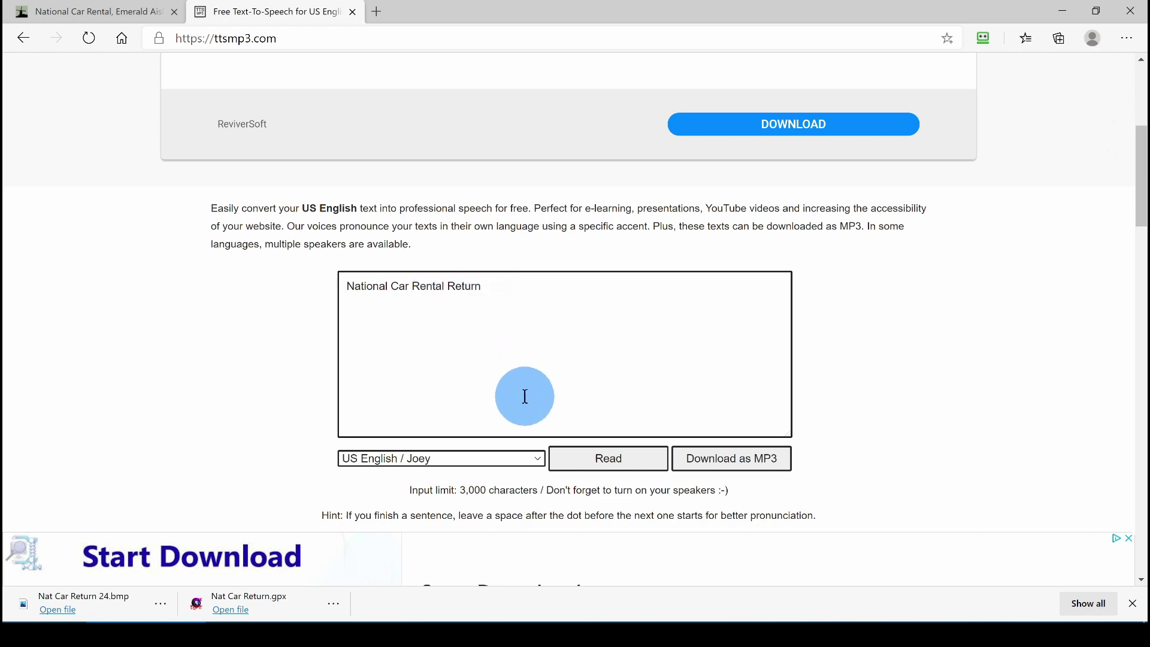
# Step: Choose the US English / Matthew voice and have the entered text read aloud
pyautogui.click(536, 458)
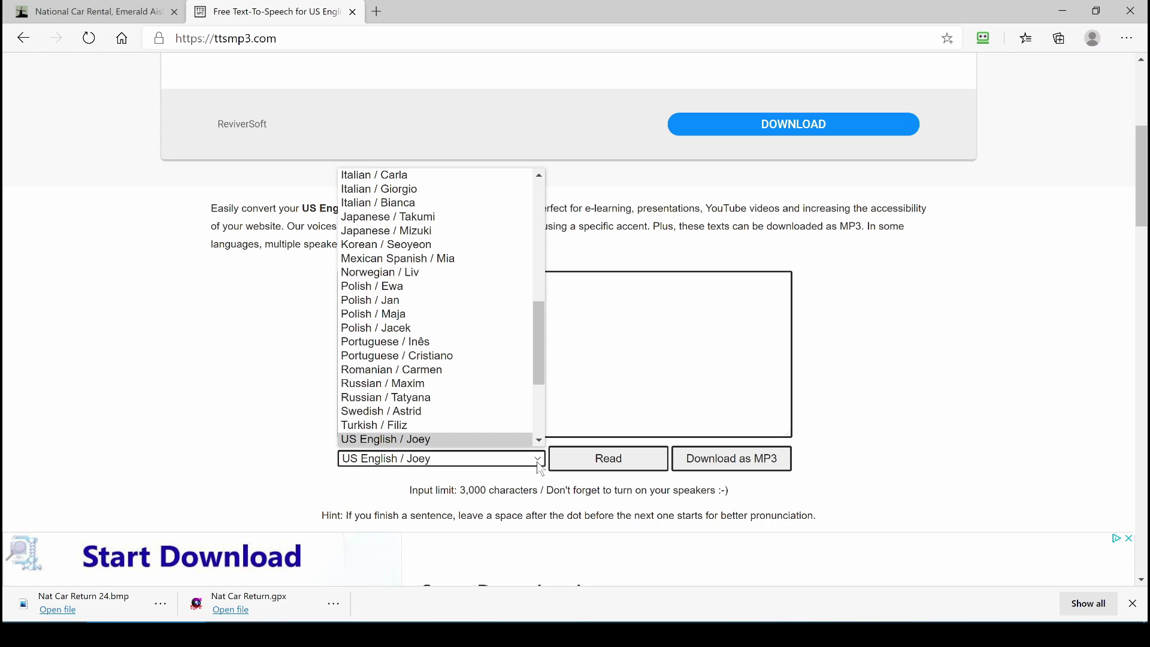
pyautogui.scroll(-3, 525, 384)
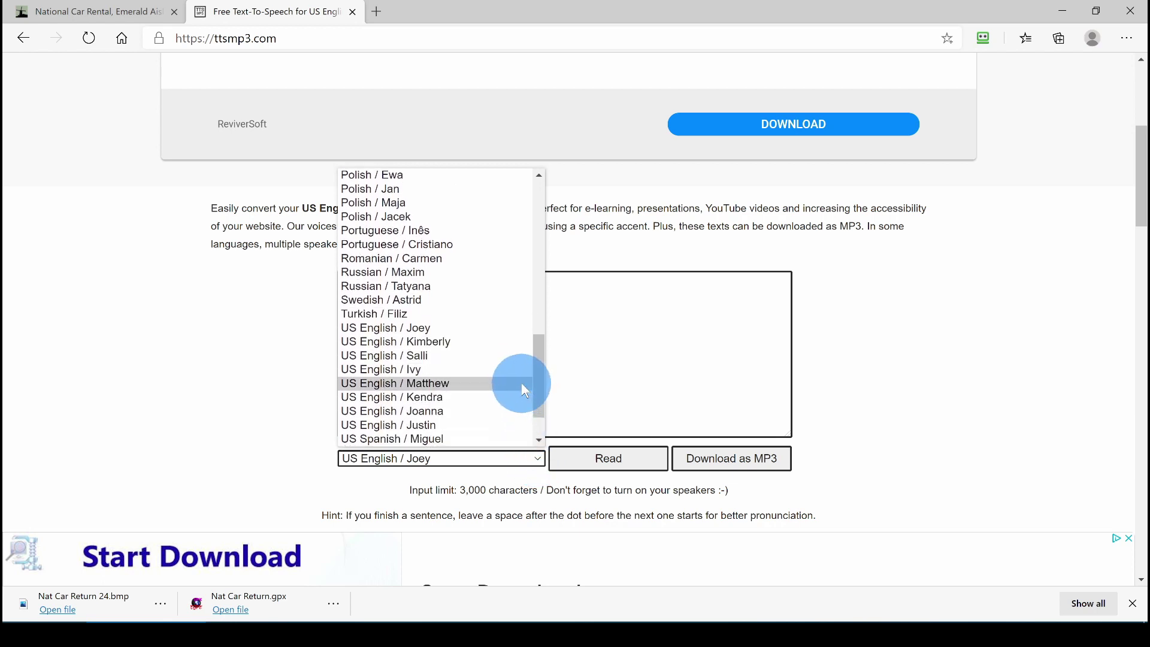
pyautogui.click(418, 384)
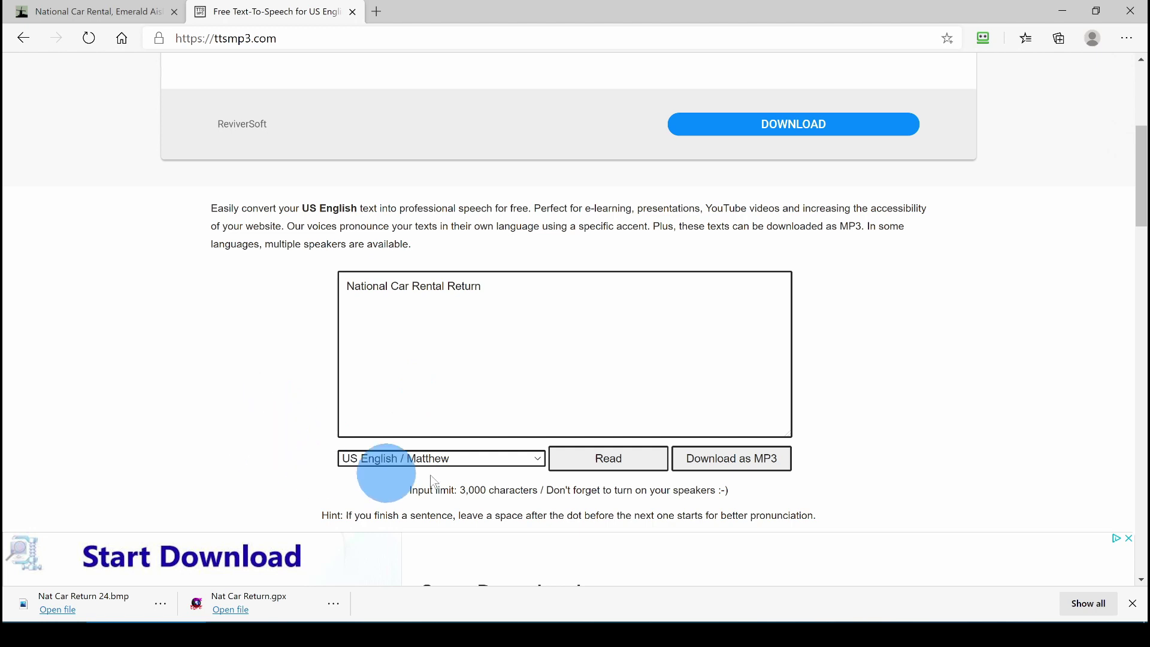
pyautogui.click(616, 463)
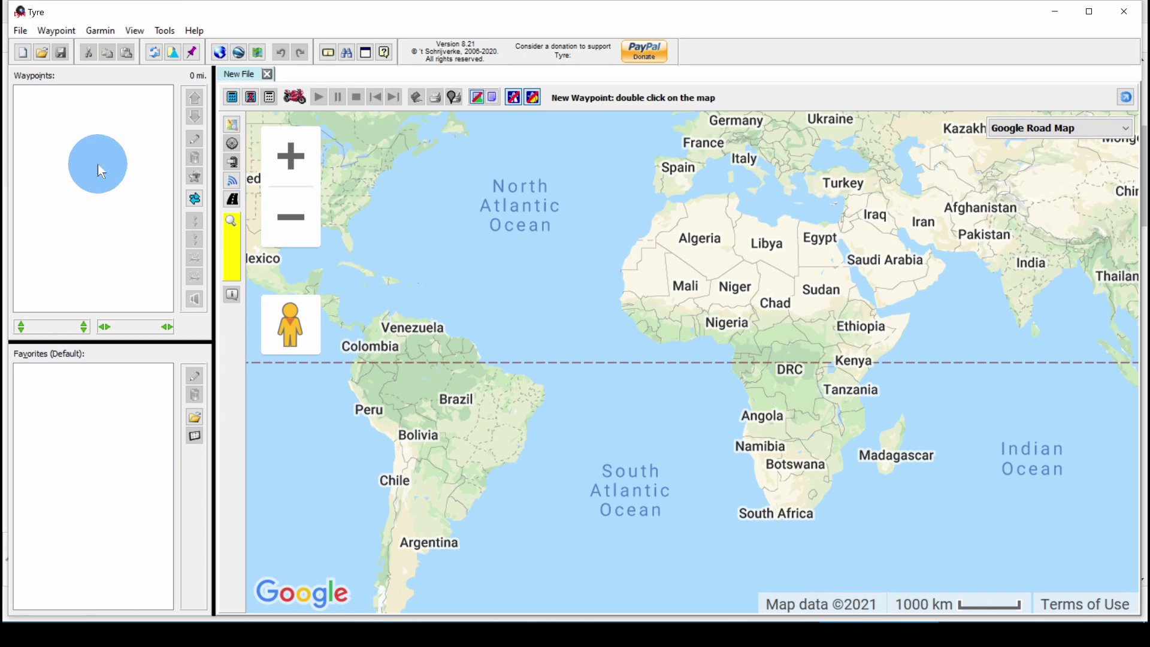
# Step: In Tyre, convert the new file to a POI file and add all locations from Nat Car Return.gpx
pyautogui.click(20, 31)
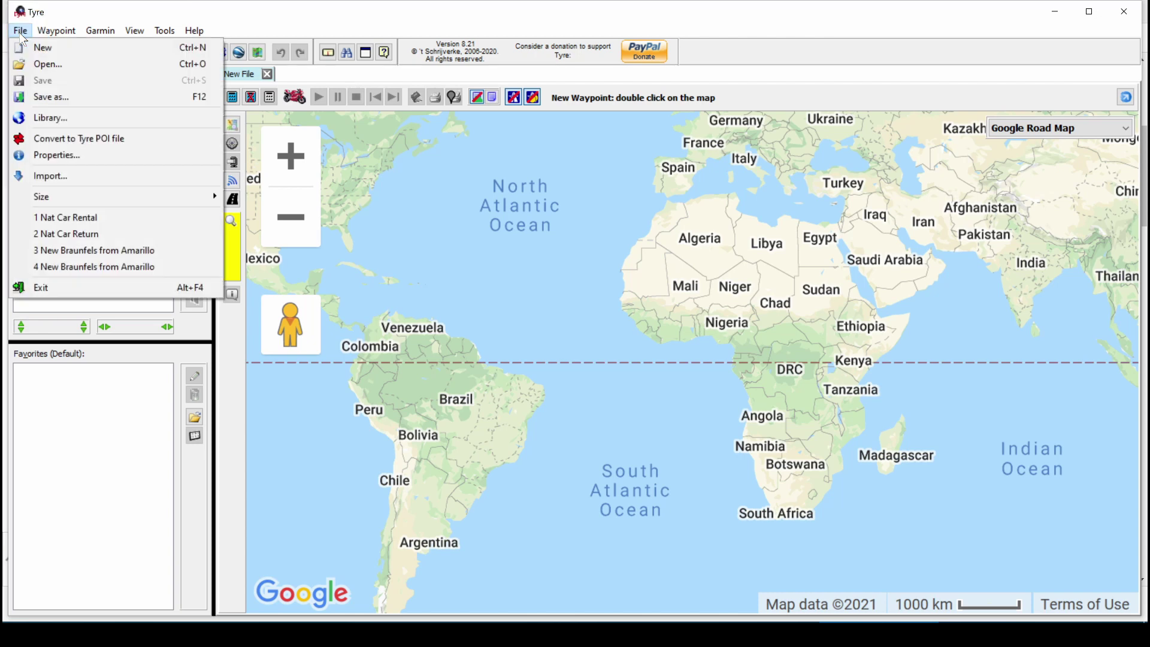
pyautogui.click(77, 142)
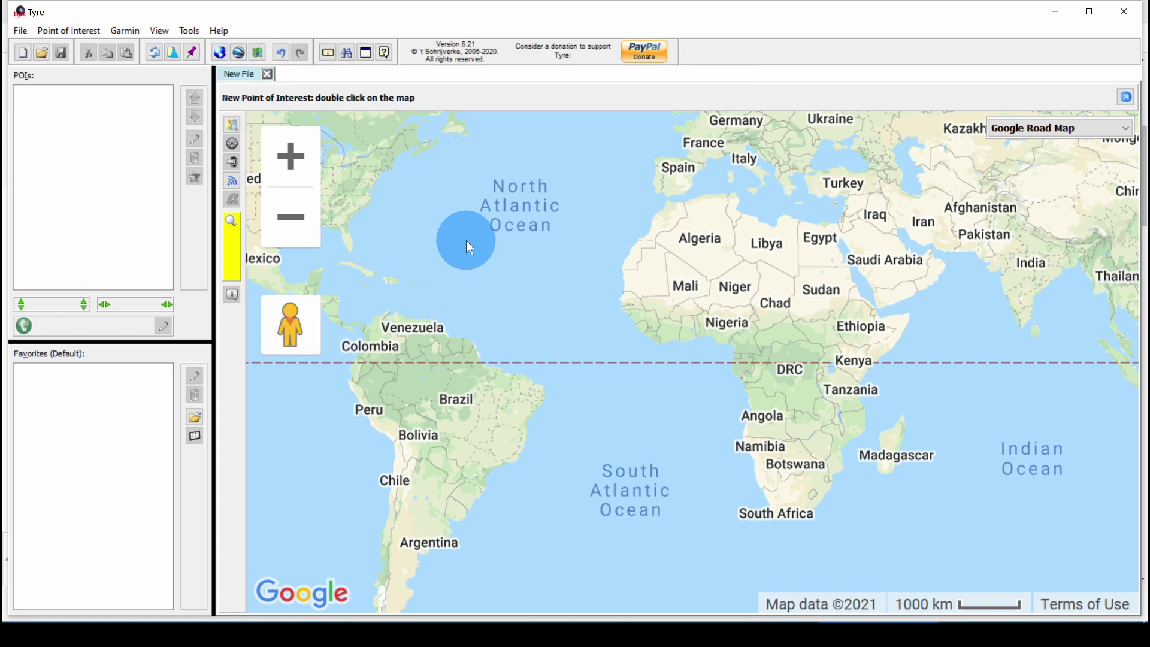
pyautogui.click(75, 31)
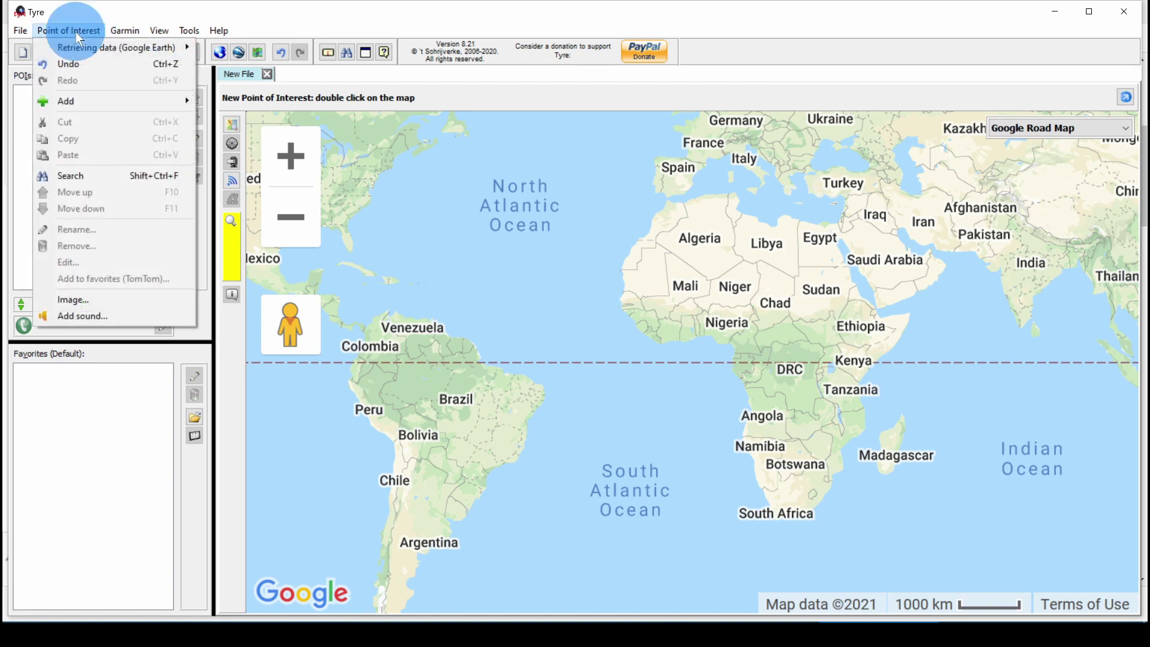
pyautogui.moveTo(73, 99)
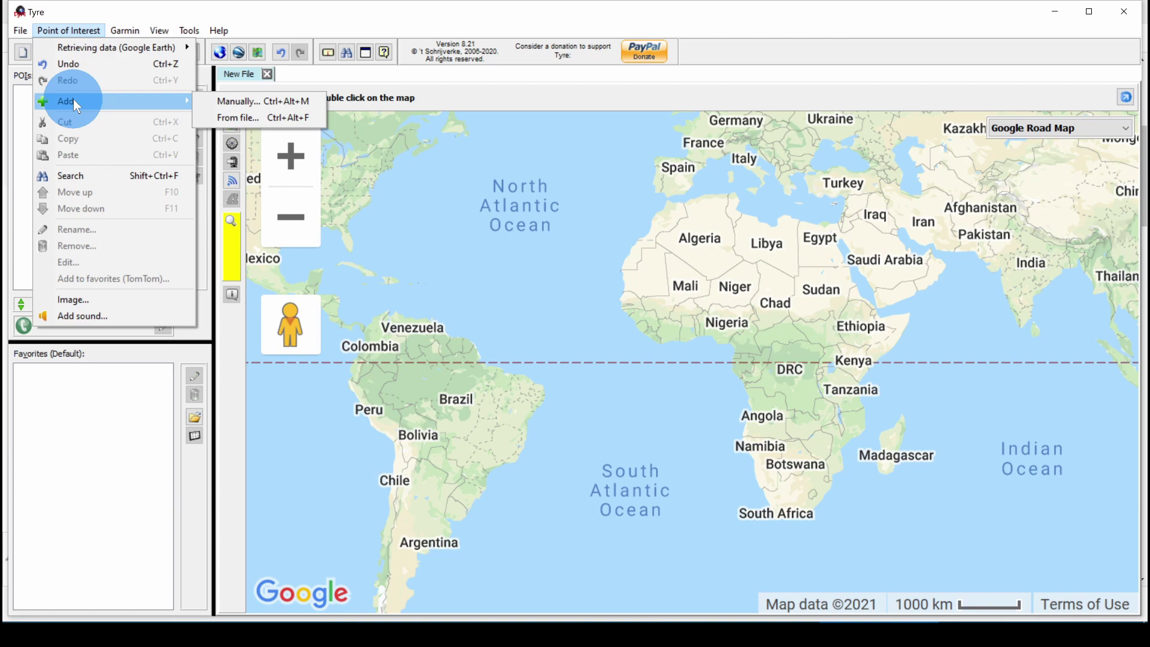
pyautogui.click(258, 117)
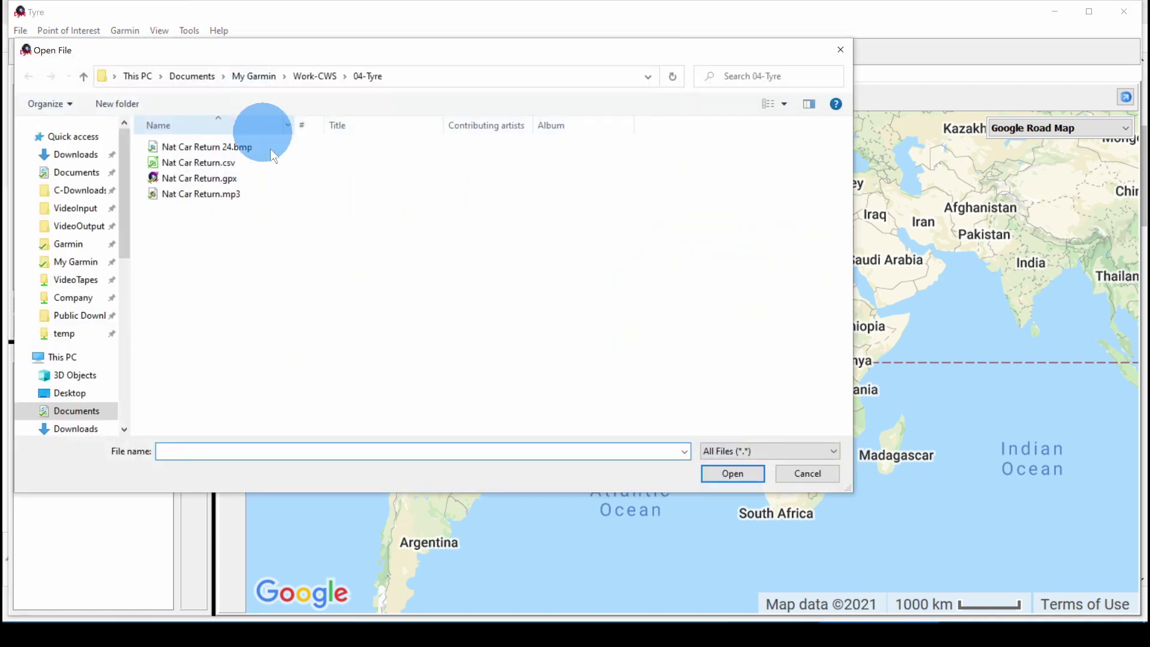
pyautogui.click(213, 179)
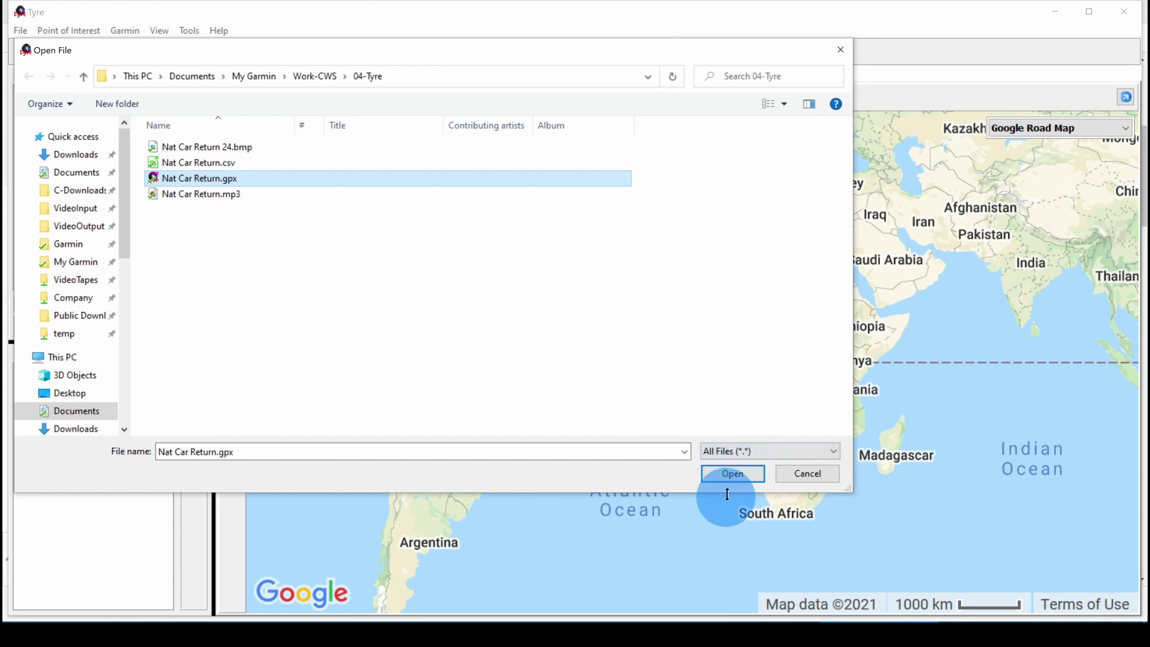
pyautogui.click(727, 472)
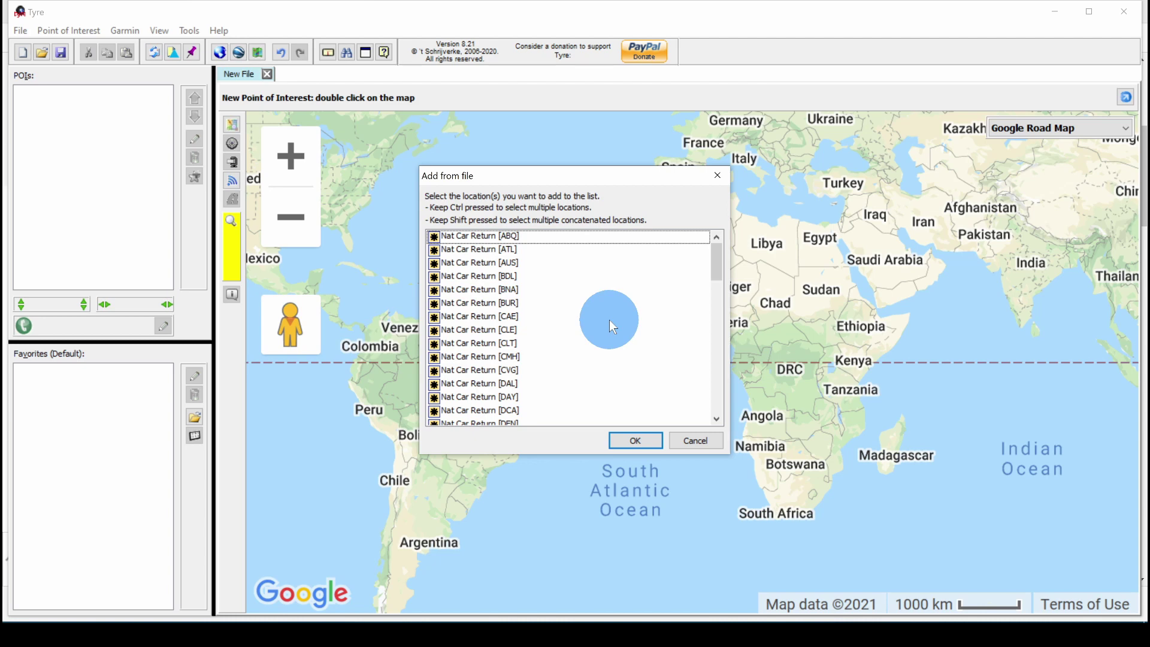
pyautogui.hotkey('ctrl', 'a')
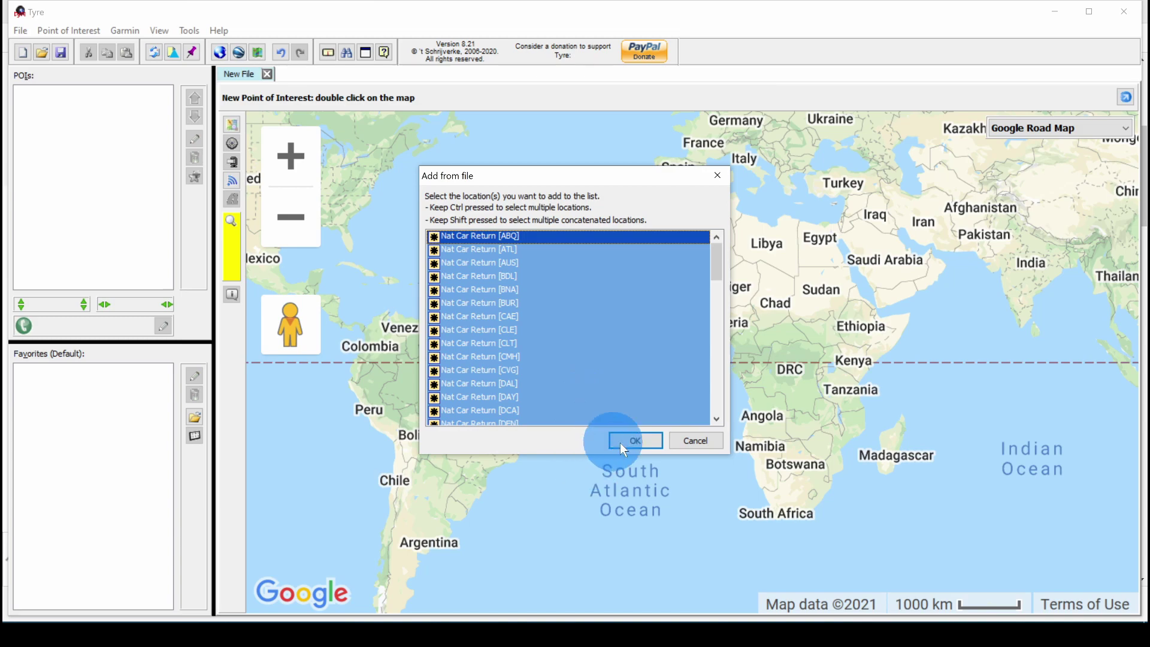
pyautogui.click(644, 443)
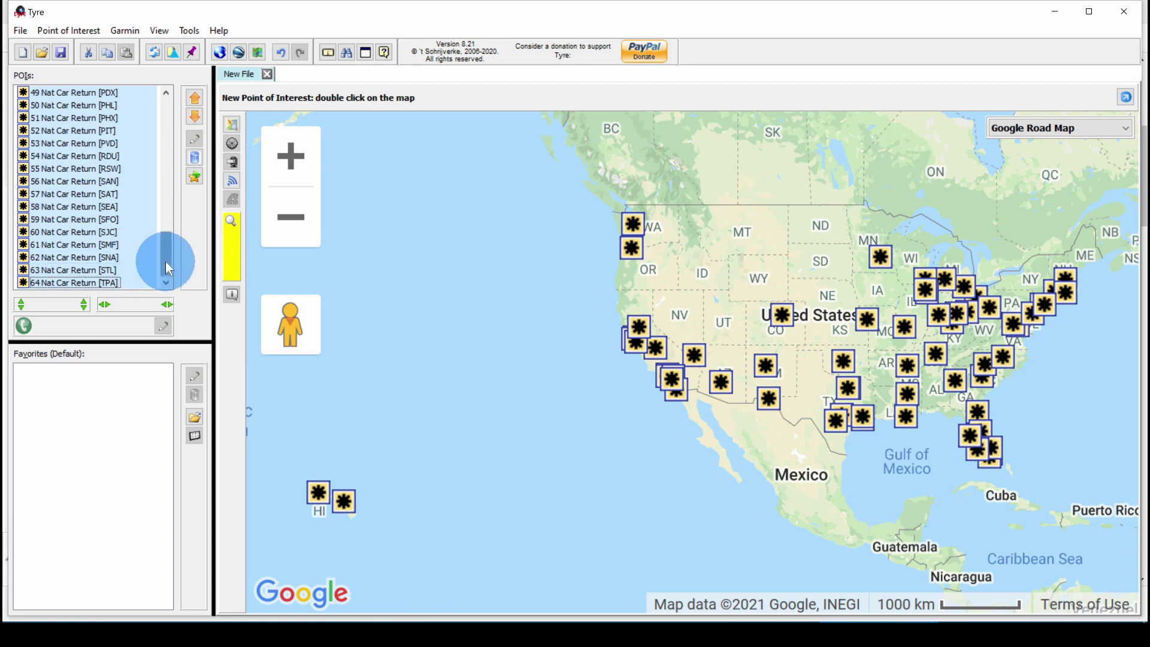
# Step: Turn off automatic numbering of waypoints in the Files preferences
pyautogui.moveTo(165, 261); pyautogui.dragTo(165, 87)
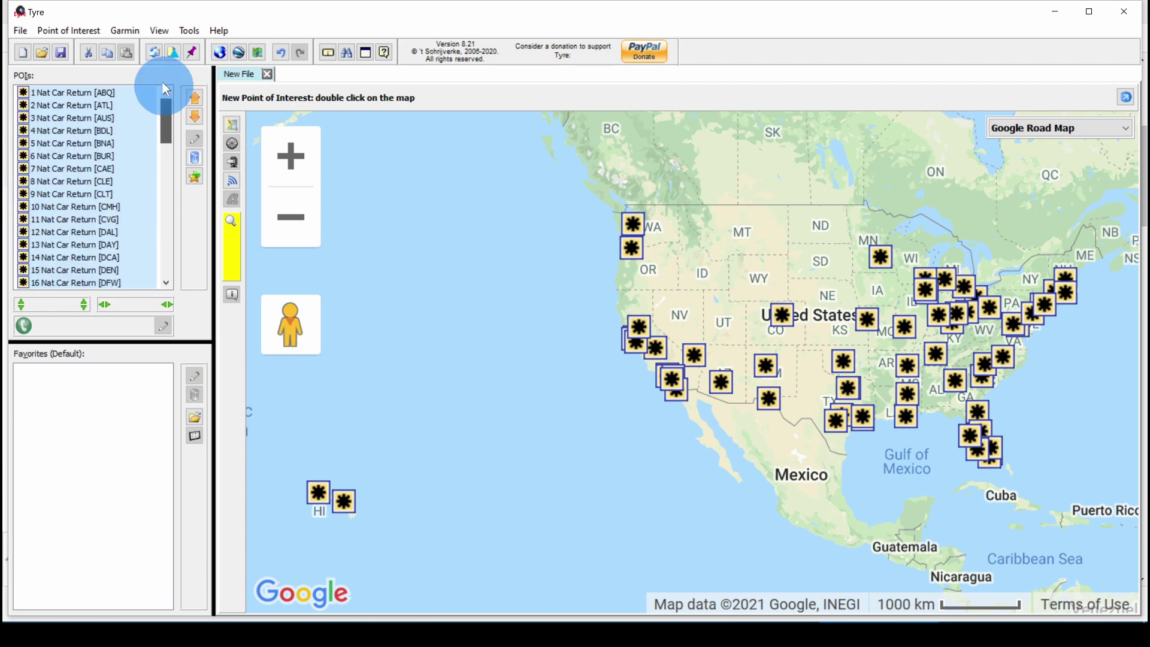
pyautogui.click(161, 30)
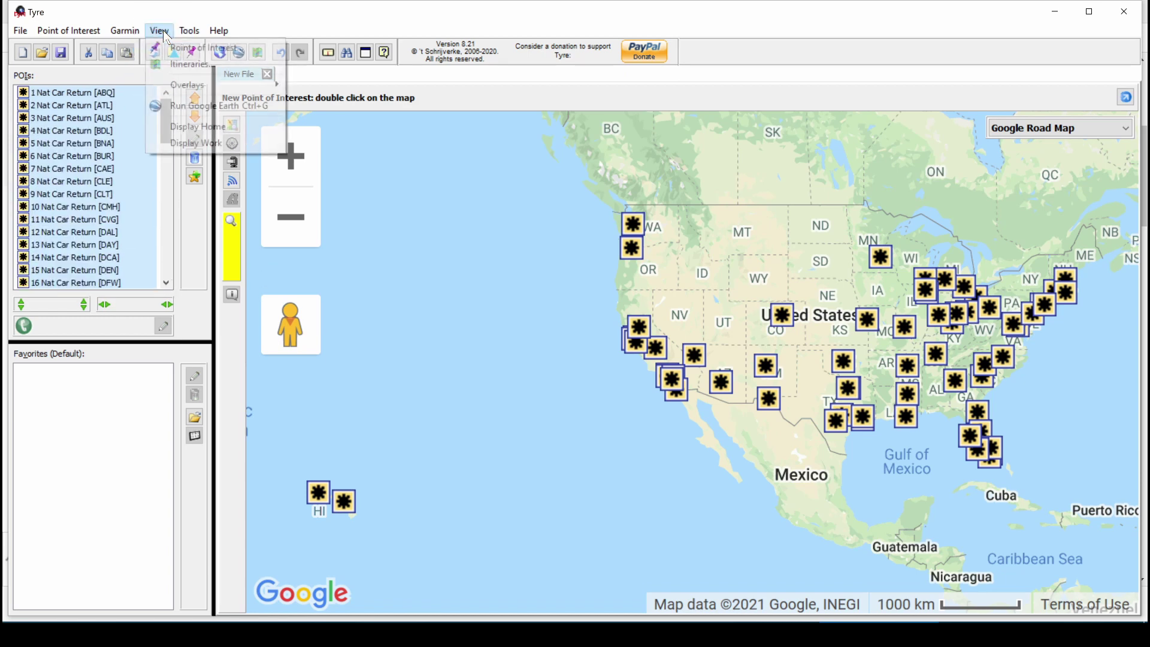
pyautogui.click(188, 30)
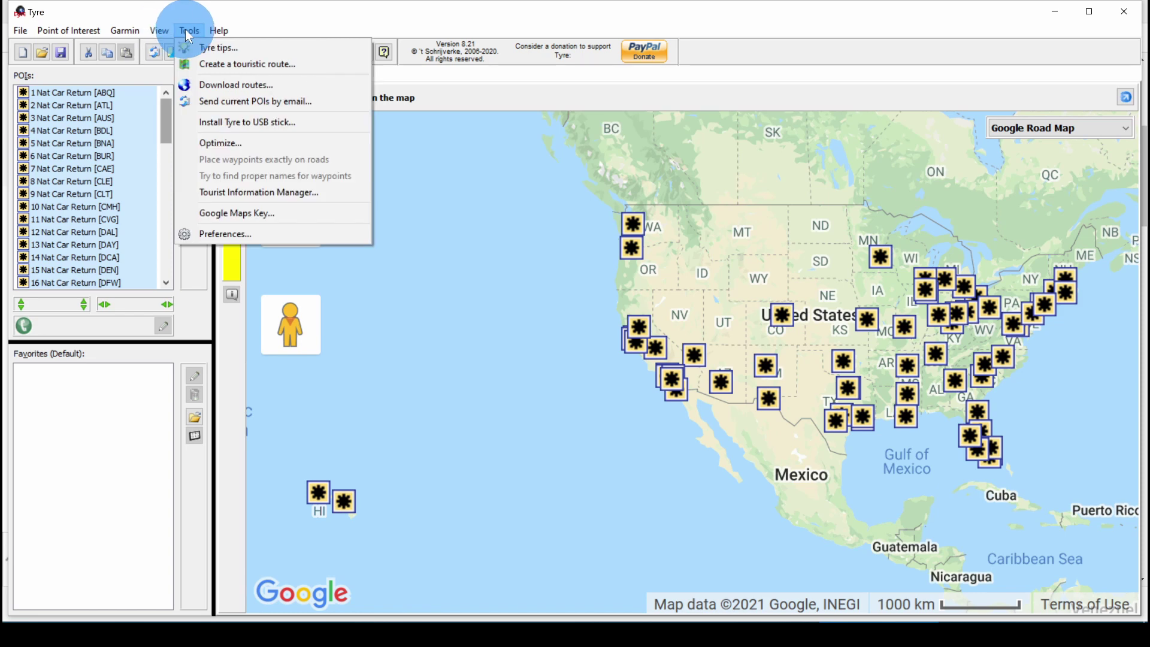
pyautogui.click(225, 232)
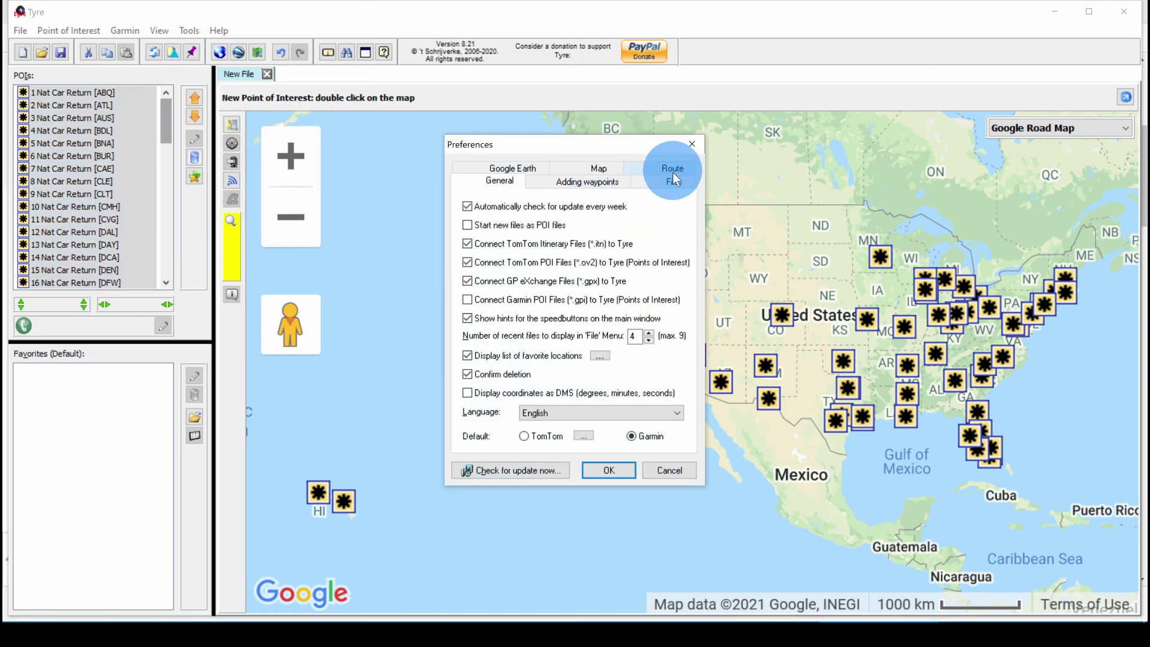
pyautogui.click(673, 179)
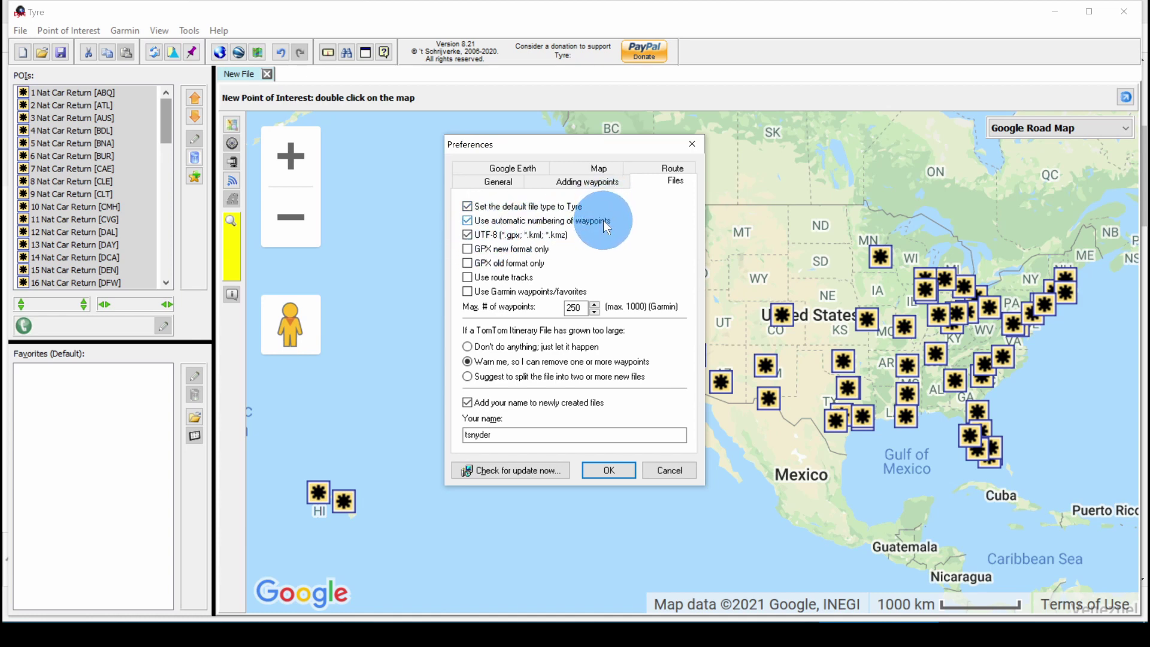
pyautogui.click(468, 221)
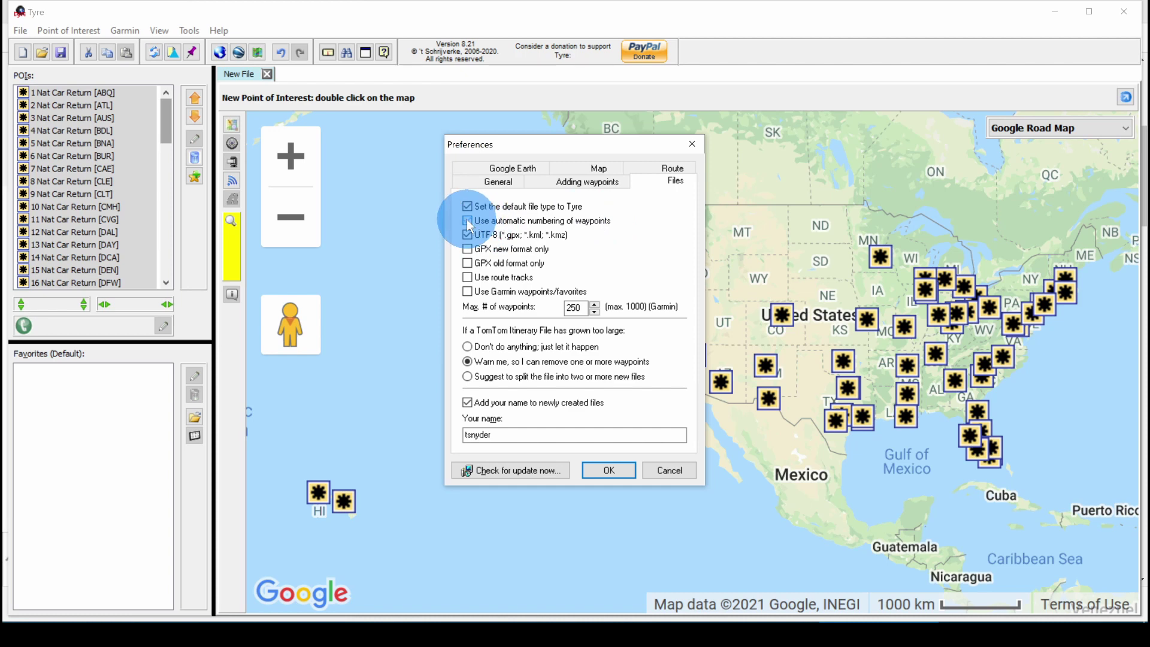
pyautogui.click(608, 470)
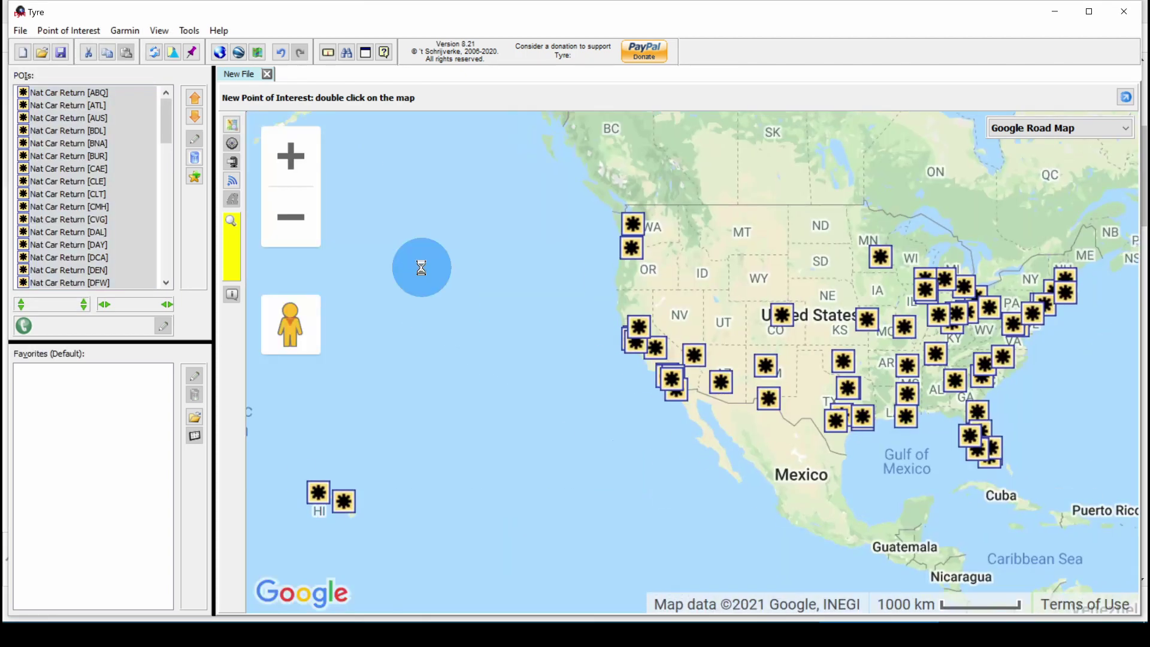
# Step: Assign the bitmap Nat Car Return 24.bmp as the image for the points of interest
pyautogui.click(76, 31)
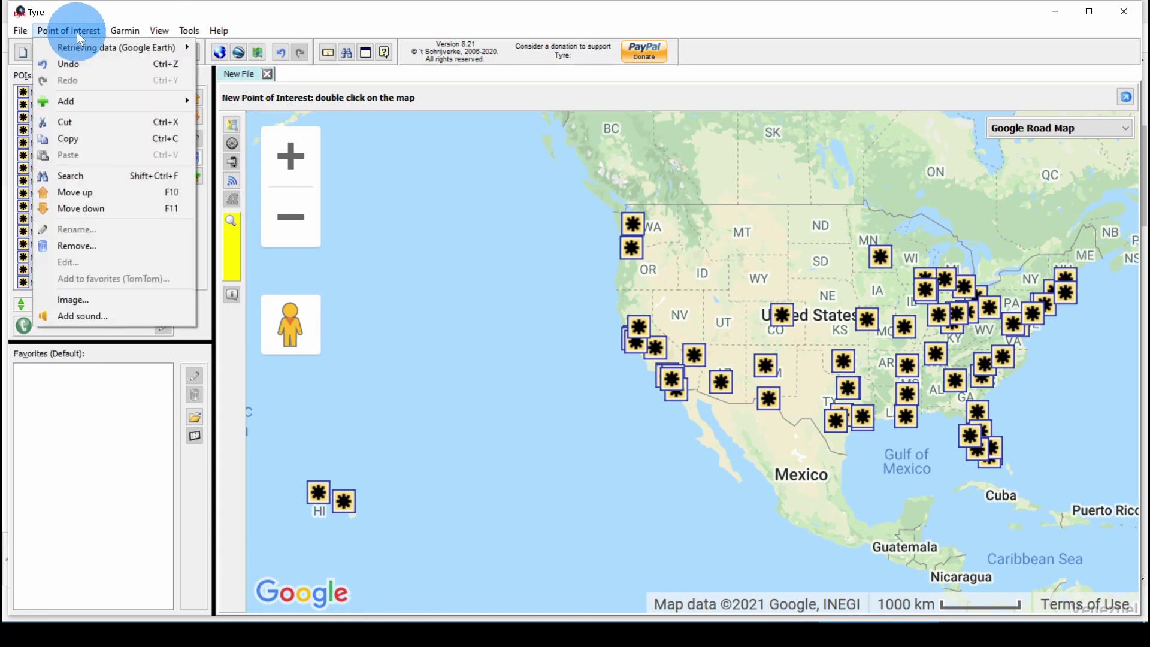
pyautogui.click(66, 299)
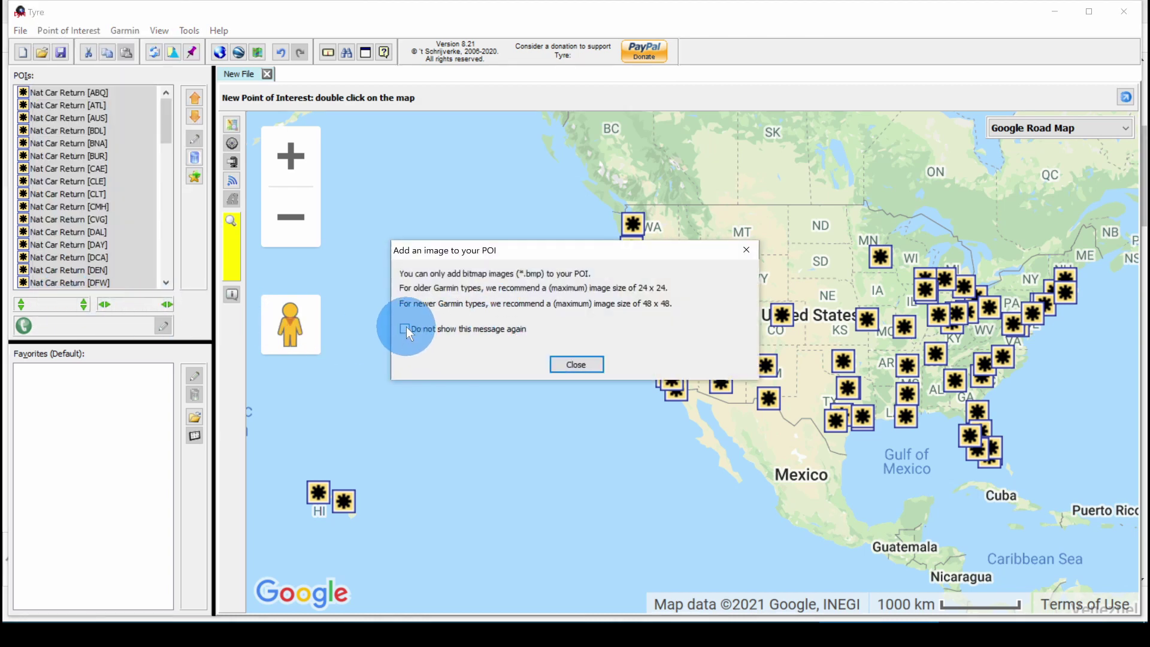
pyautogui.click(570, 364)
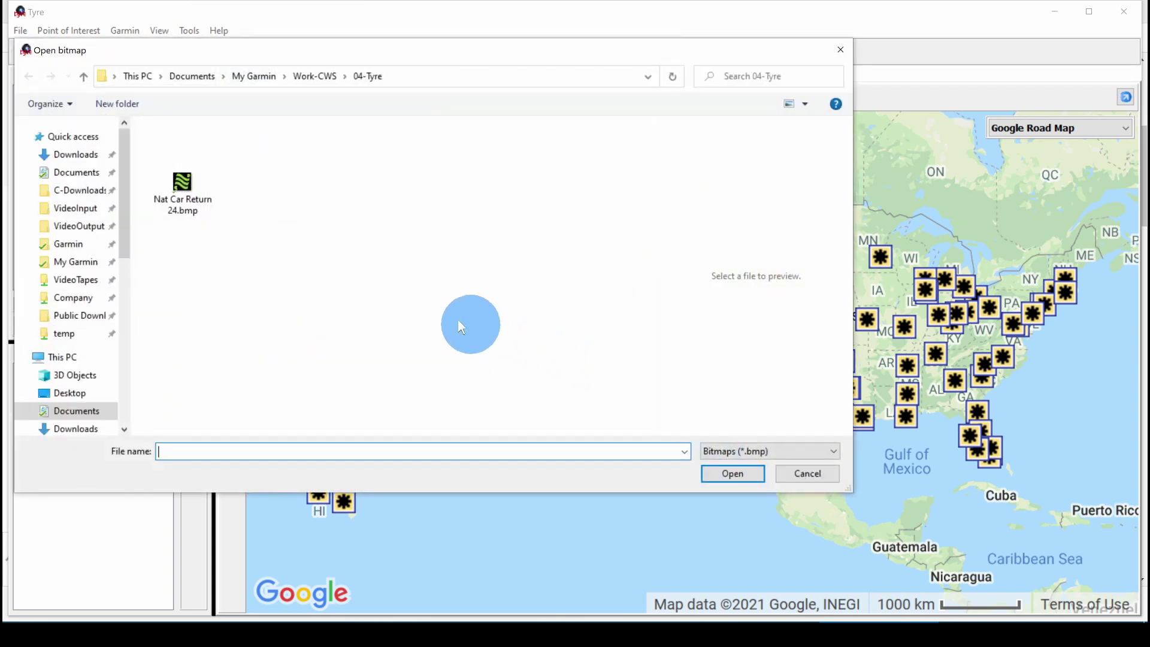
pyautogui.click(186, 189)
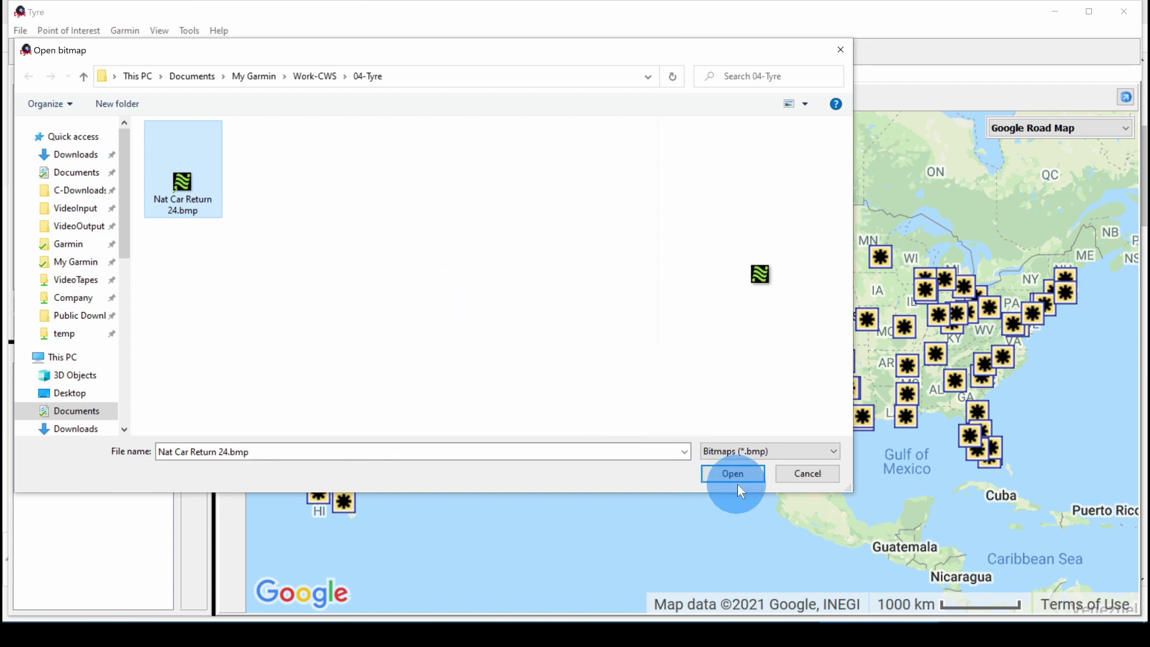
pyautogui.click(731, 470)
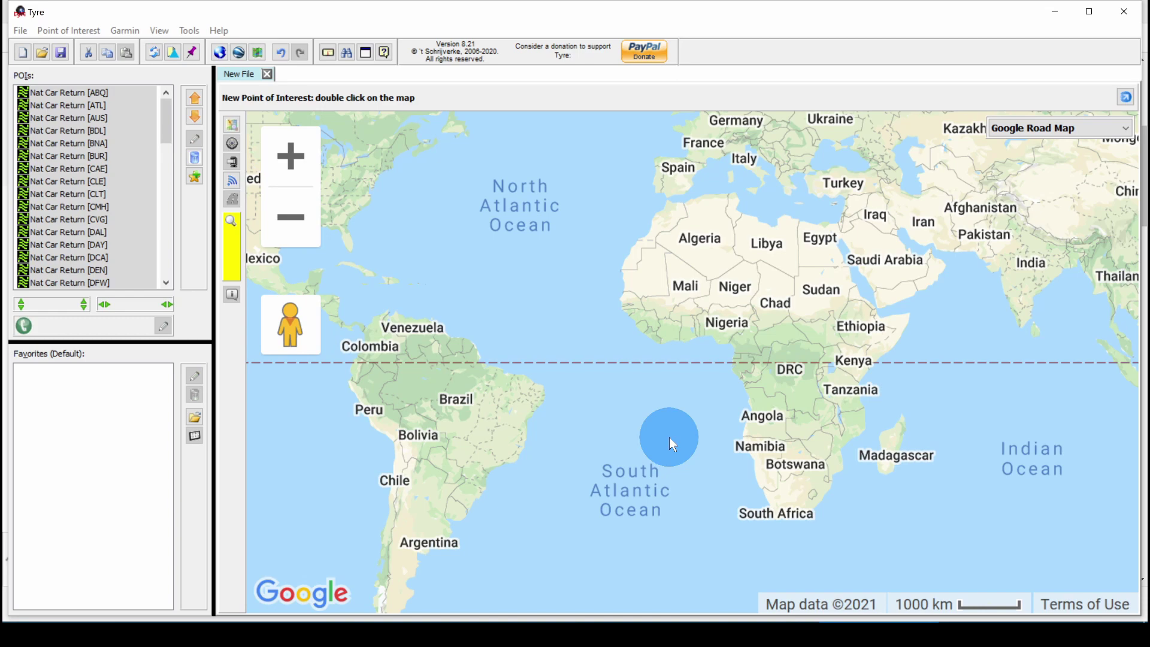
# Step: Display all points of interest on the map
pyautogui.click(232, 125)
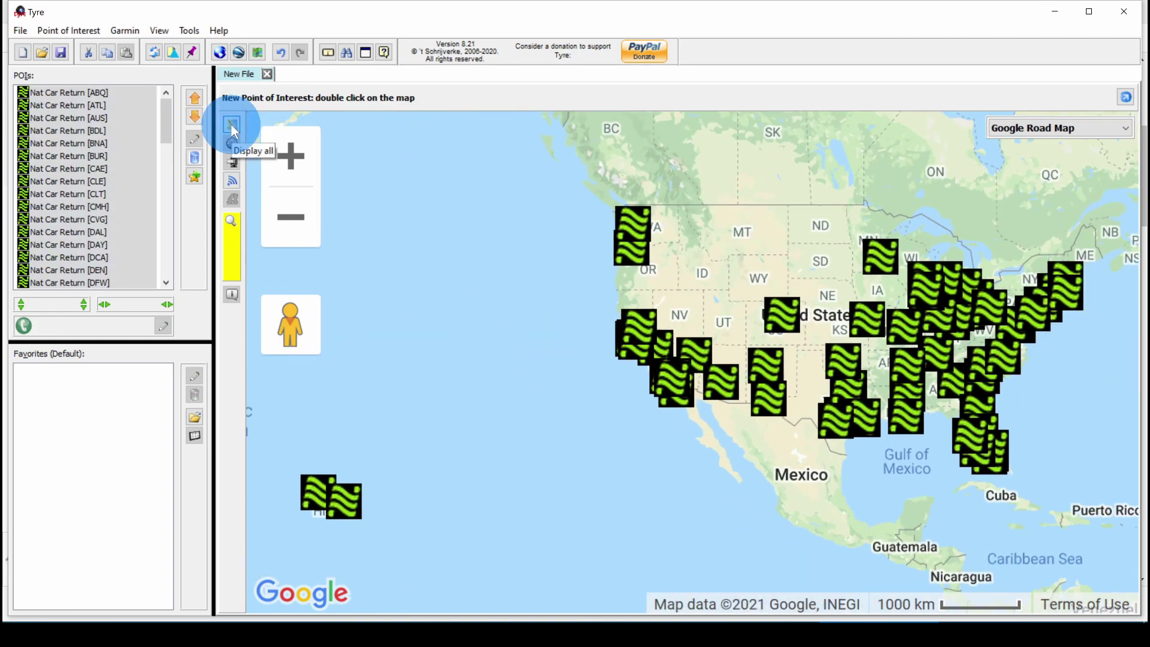
pyautogui.click(451, 272)
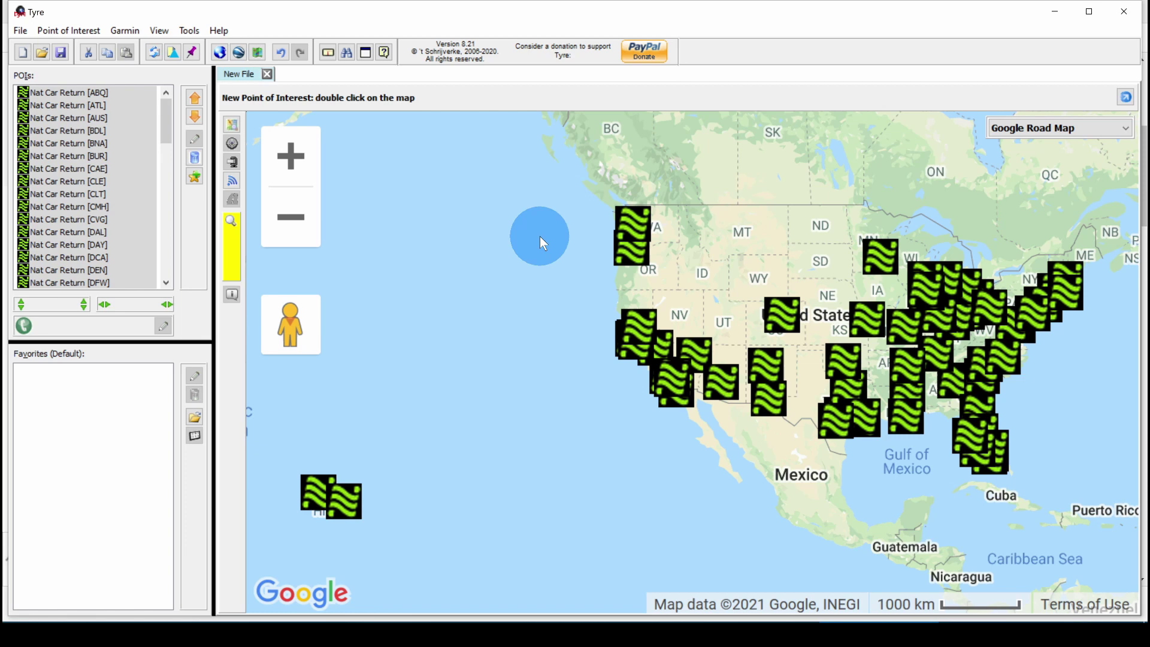
# Step: Add Nat Car Return.mp3 as the custom sound for the selected points of interest
pyautogui.click(75, 27)
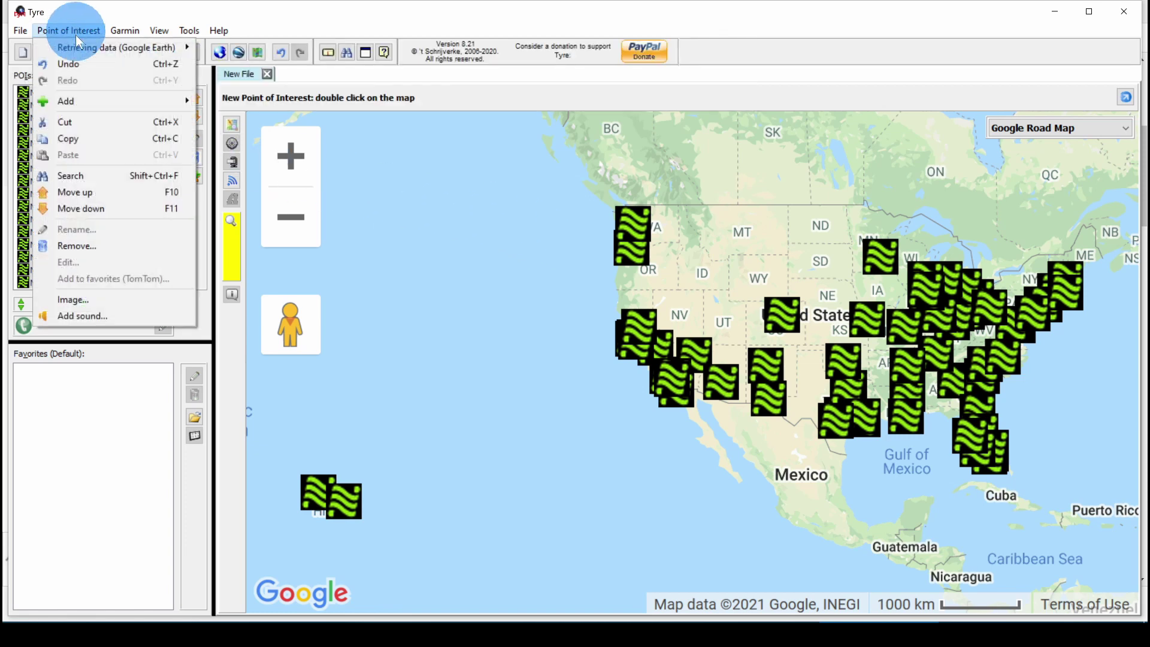
pyautogui.click(89, 315)
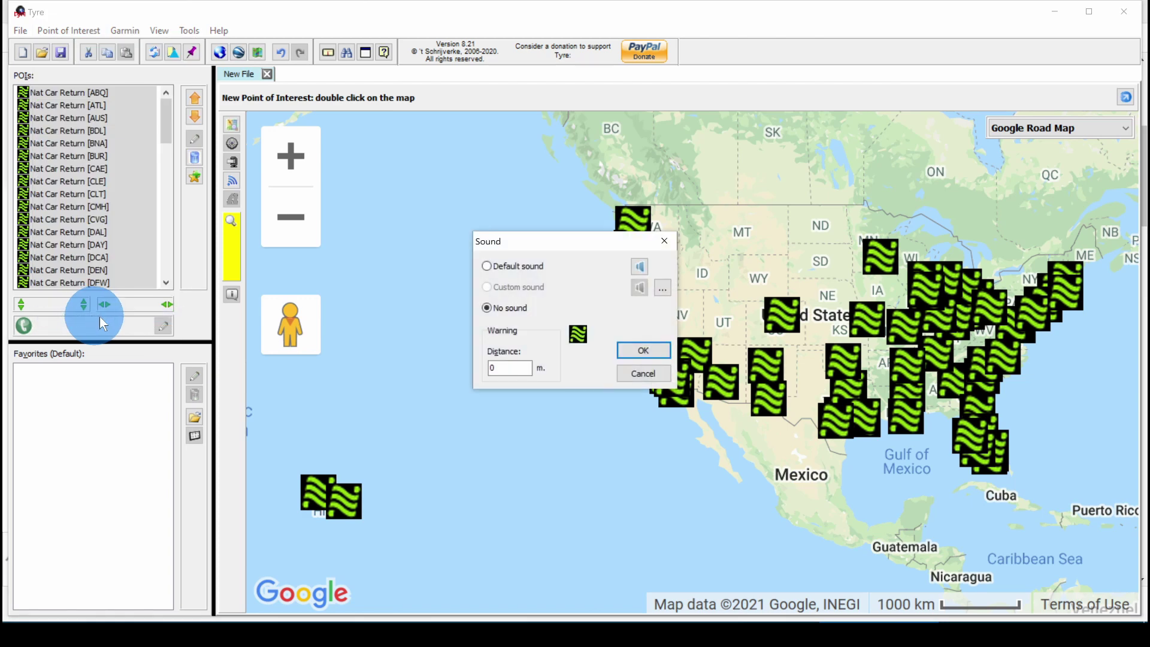
pyautogui.click(640, 270)
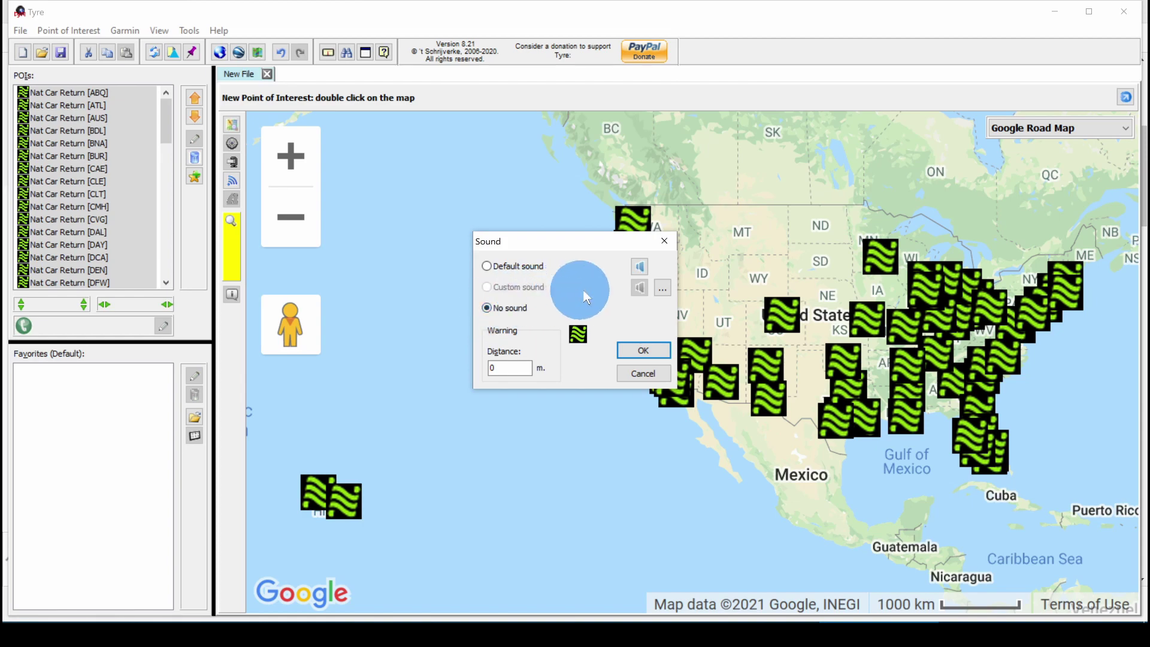
pyautogui.click(662, 288)
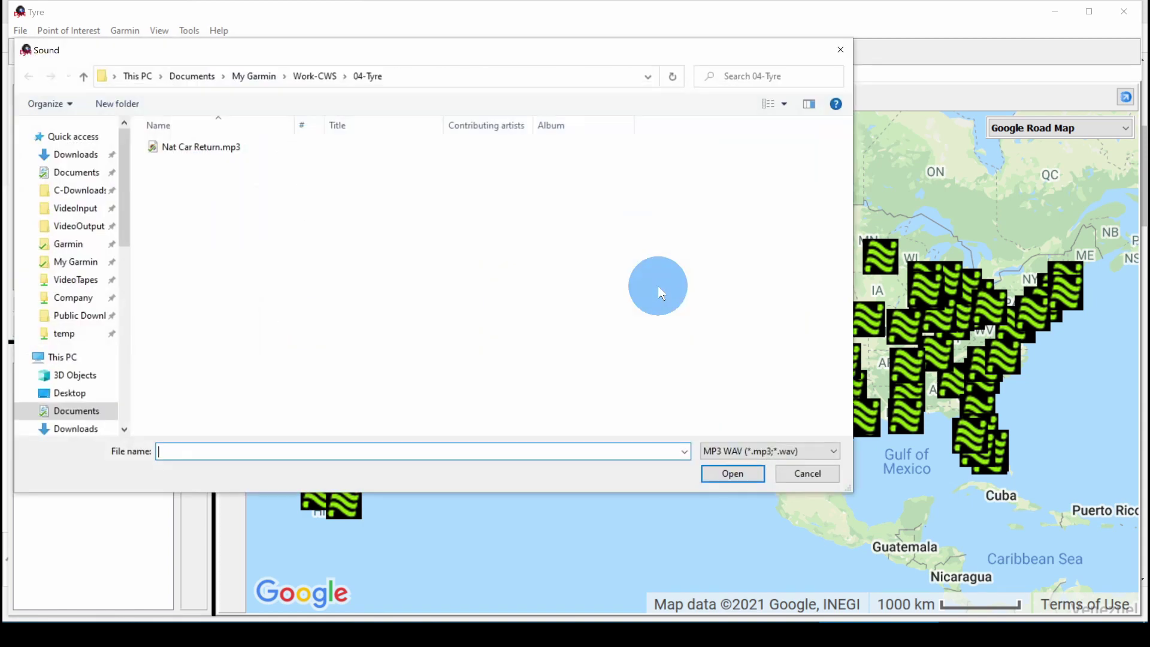
pyautogui.click(170, 152)
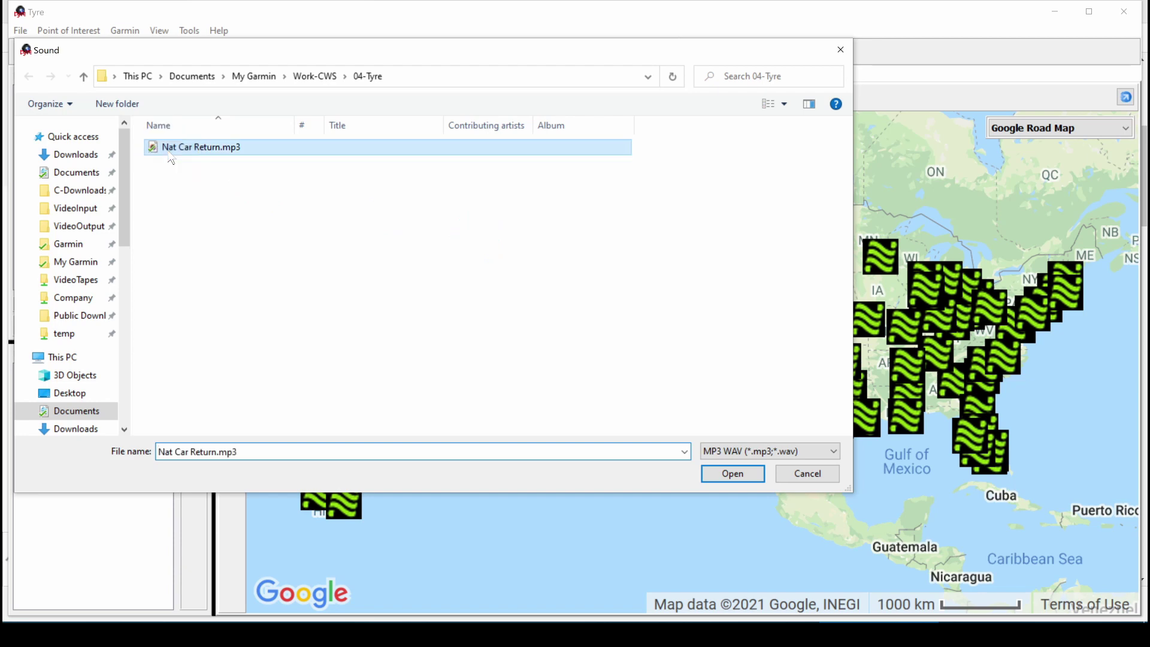
pyautogui.click(741, 473)
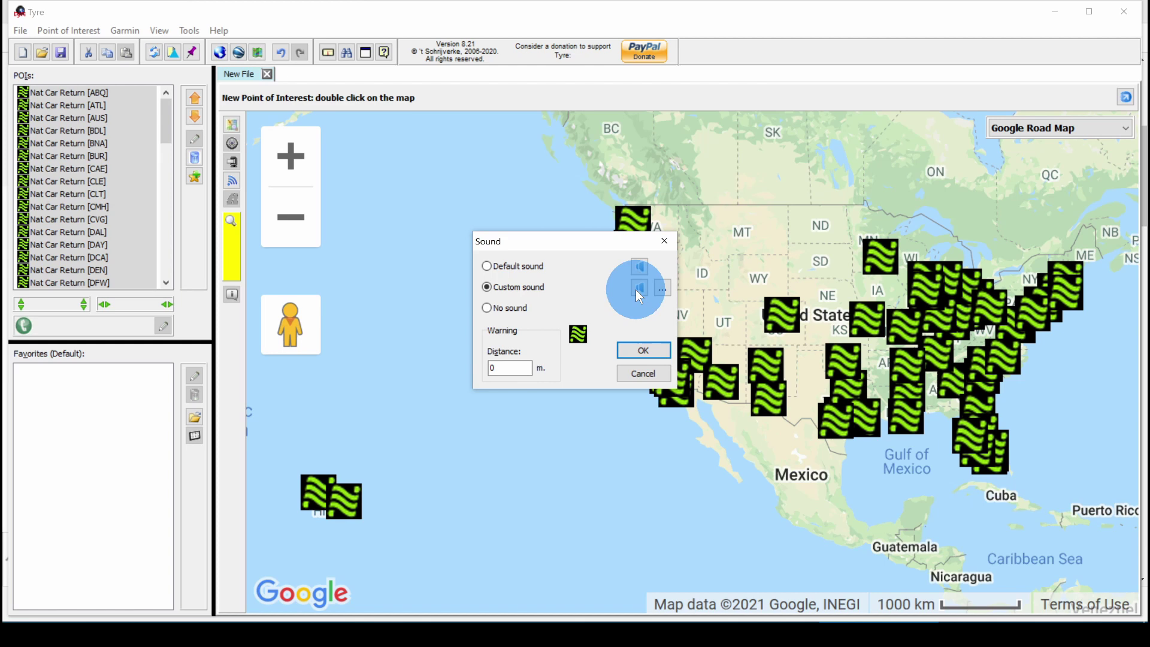
pyautogui.click(639, 352)
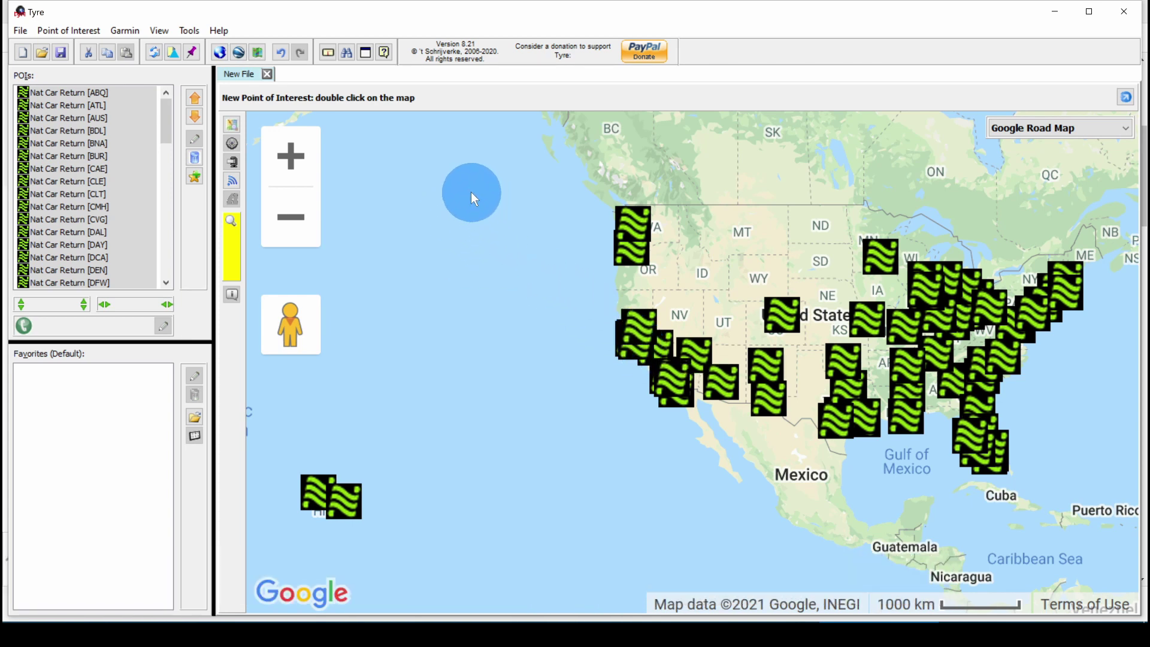
# Step: Save the file in Public Downloads as a Tyre POI file (*.tpf) named Nat Car Return
pyautogui.click(26, 28)
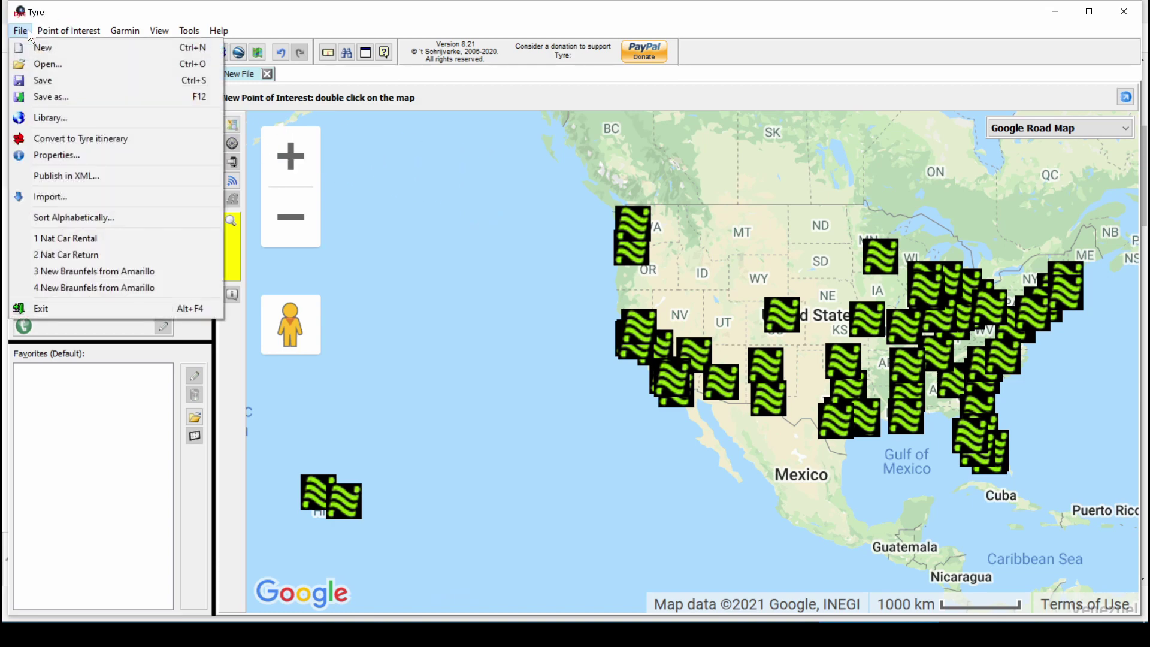
pyautogui.click(34, 79)
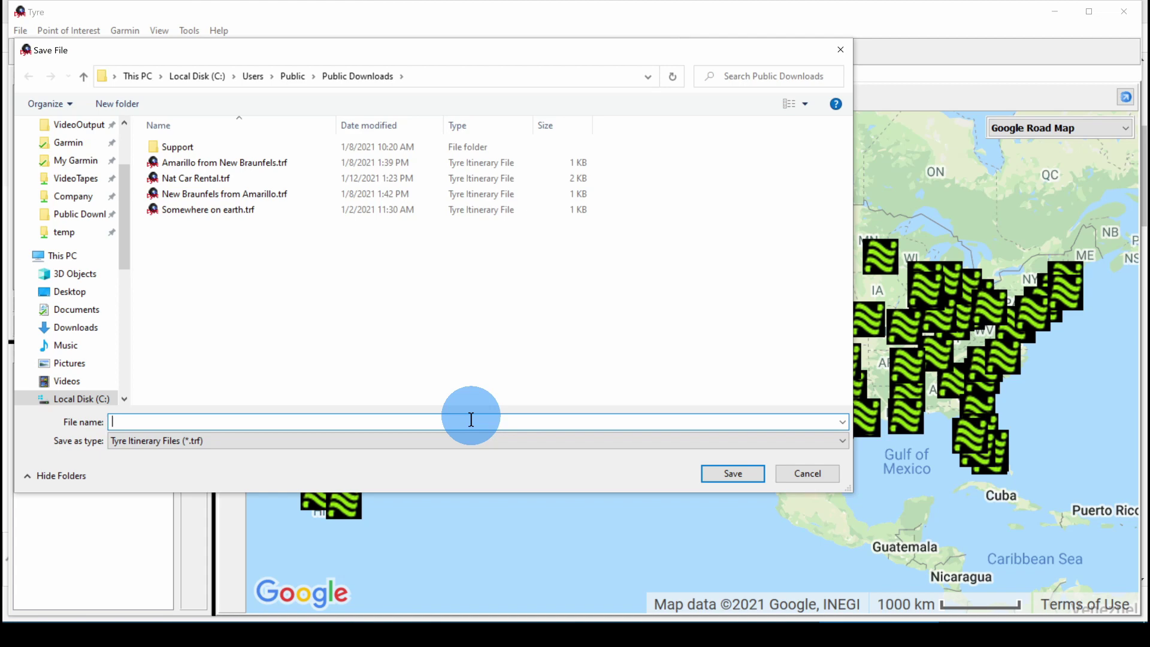
pyautogui.click(843, 440)
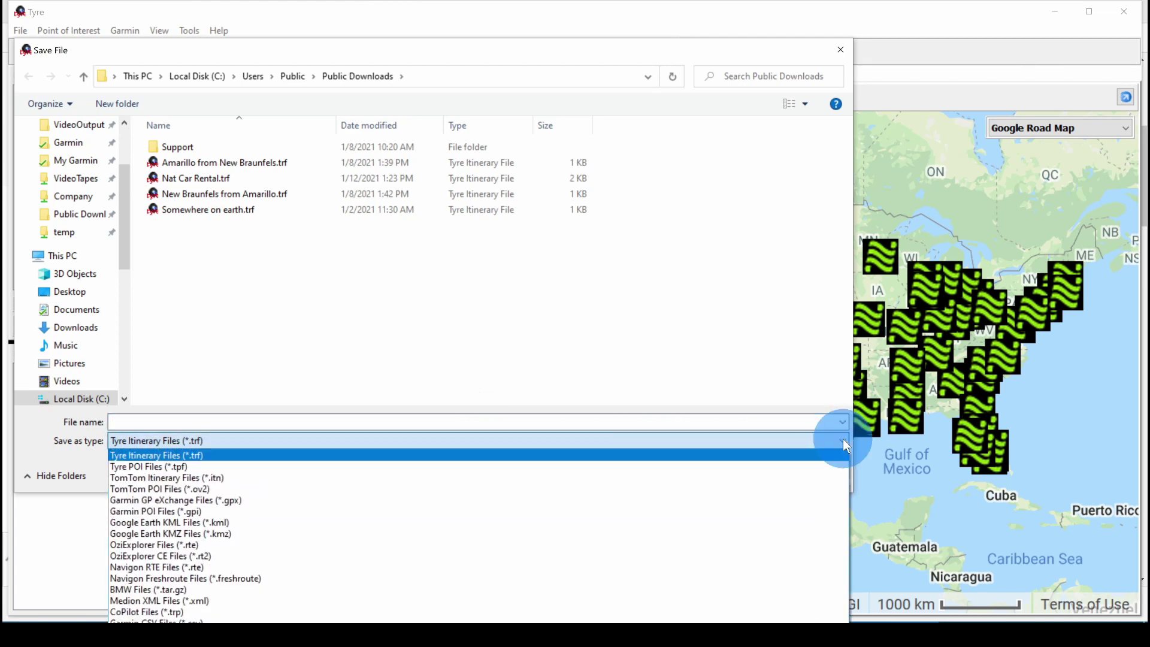
pyautogui.click(164, 468)
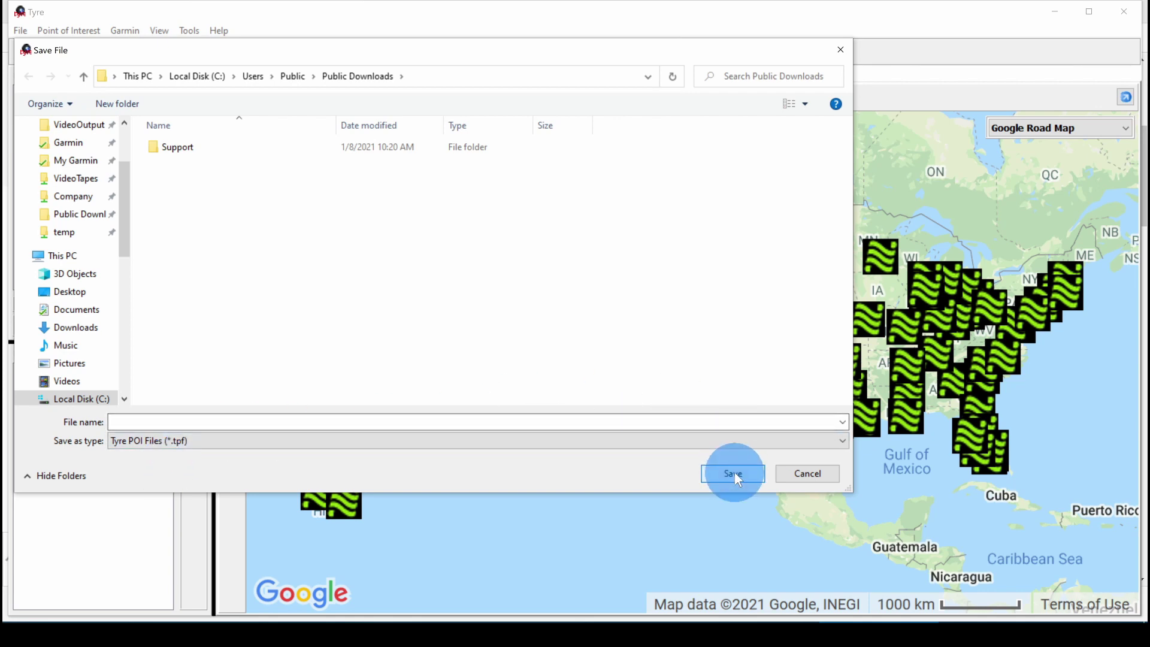
pyautogui.click(575, 422)
pyautogui.write('Nat Car Return')
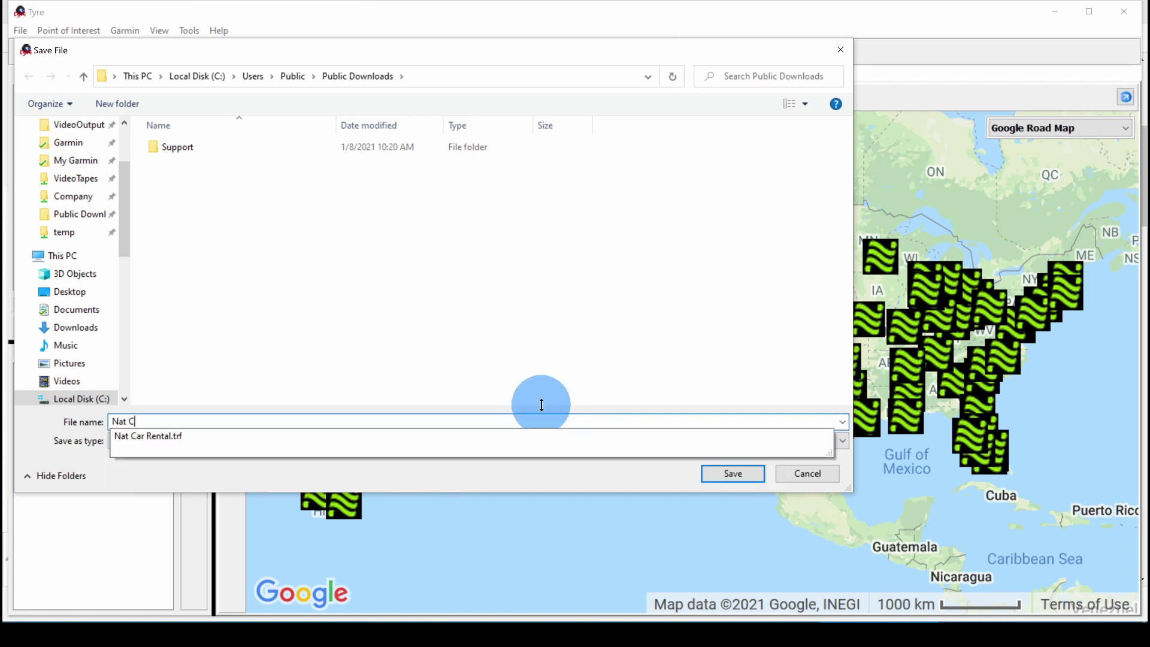
pyautogui.click(733, 474)
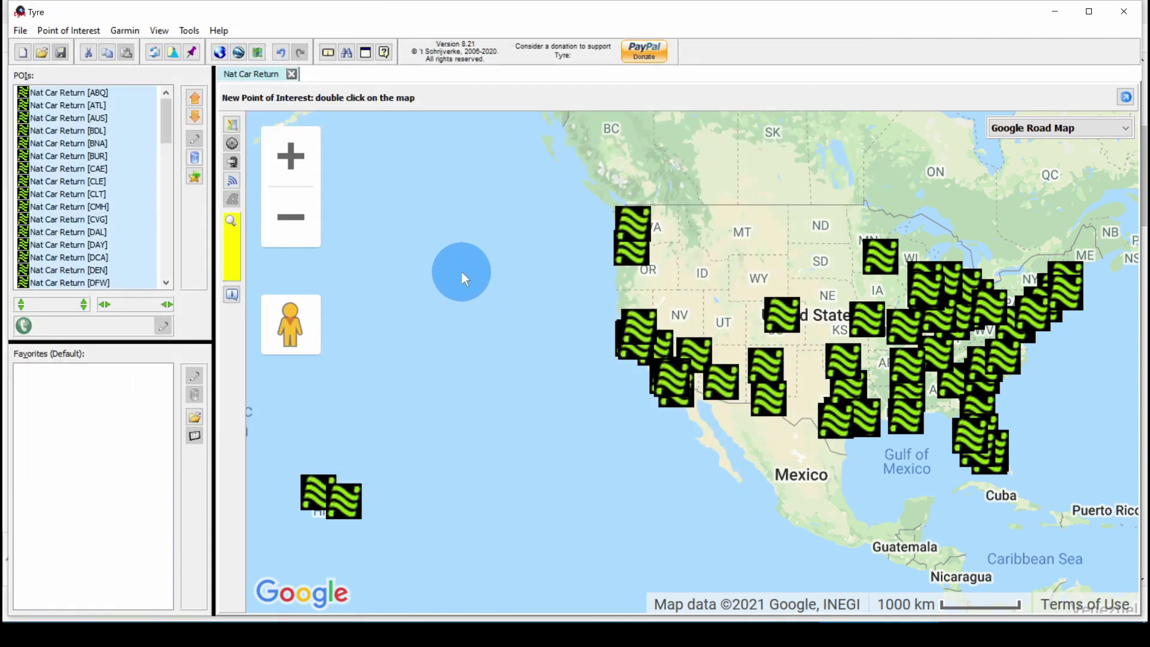
# Step: Copy the Nat Car Return POI file to the Garmin
pyautogui.click(122, 31)
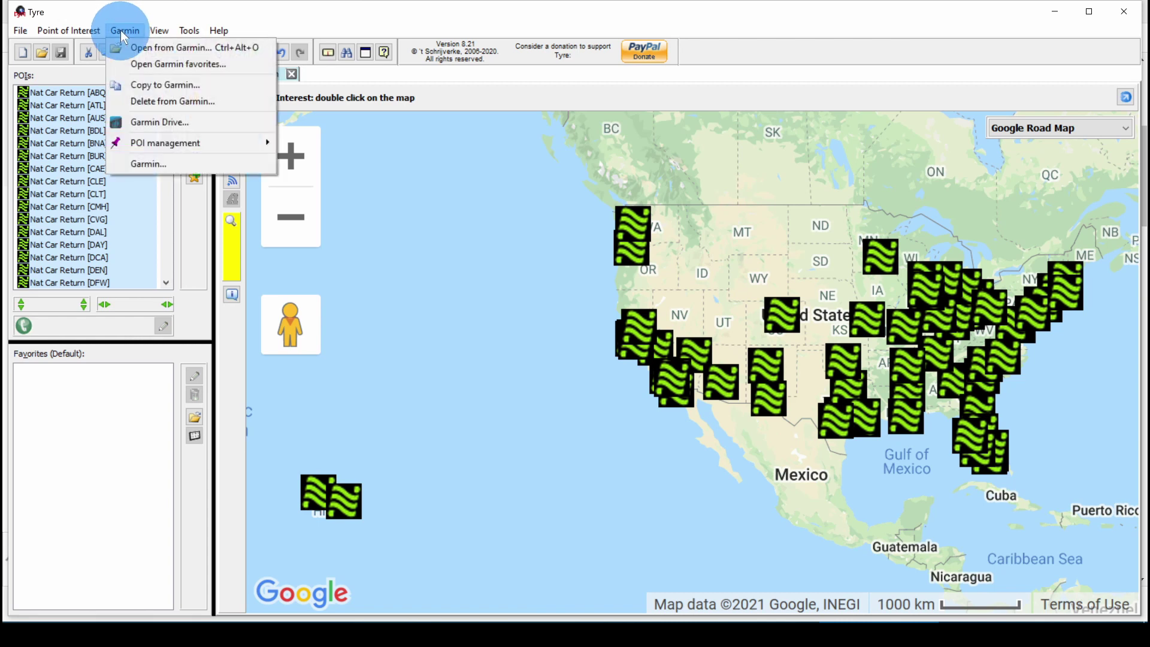
pyautogui.click(131, 83)
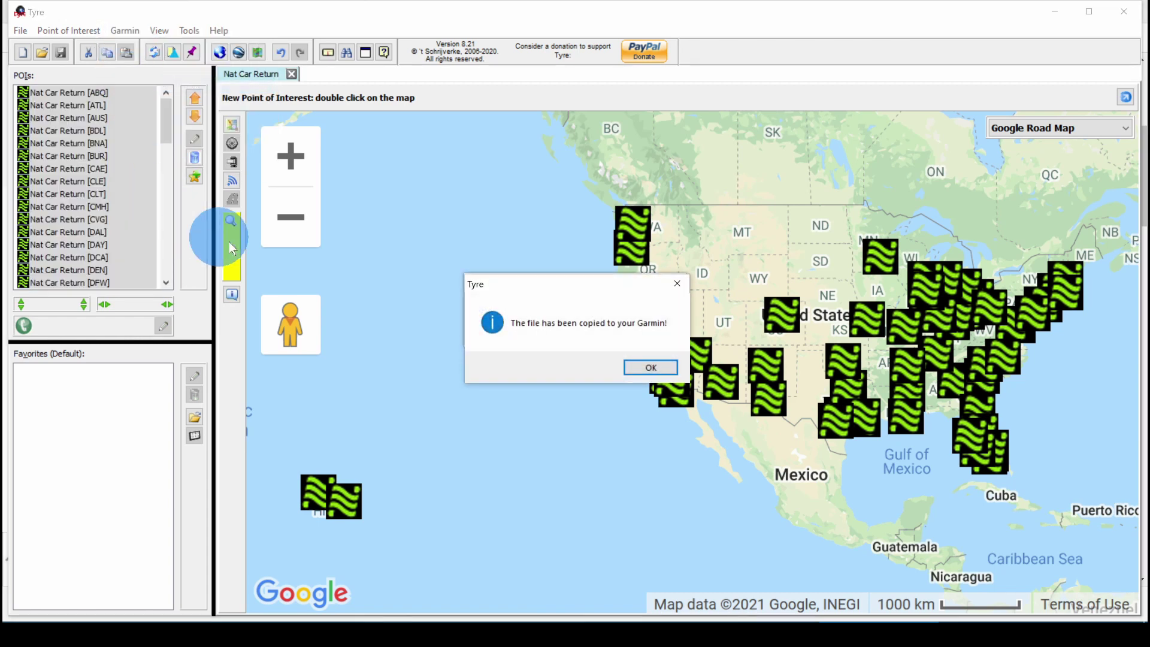
pyautogui.click(650, 367)
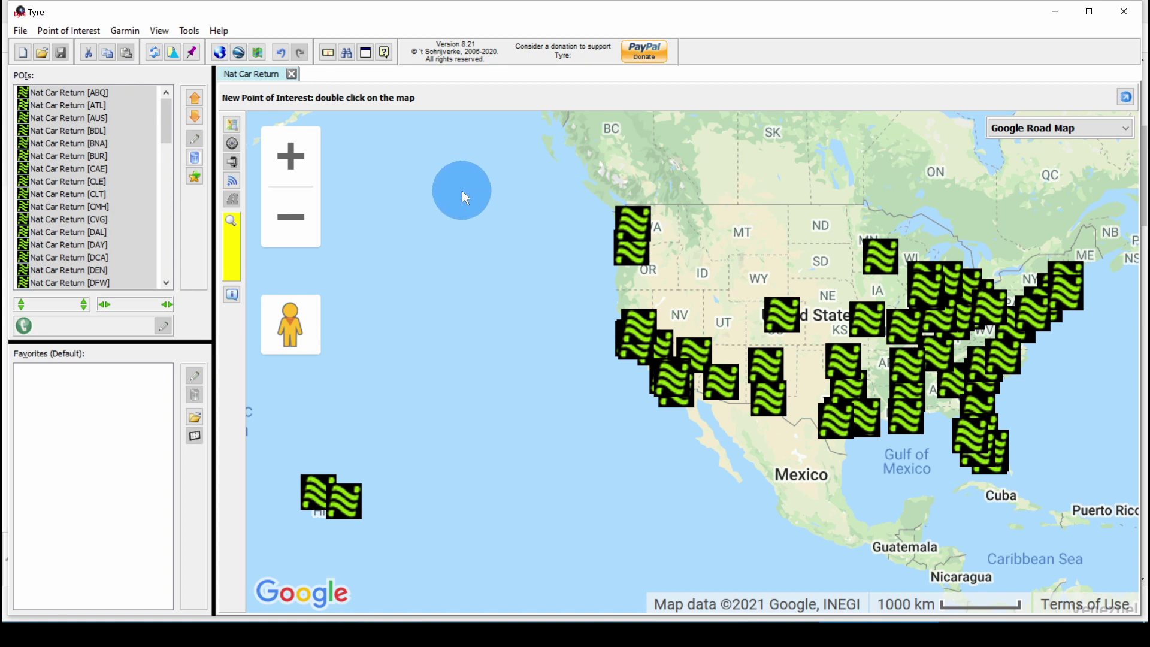
# Step: Check which POI files are stored on the Garmin without opening any of them
pyautogui.click(121, 30)
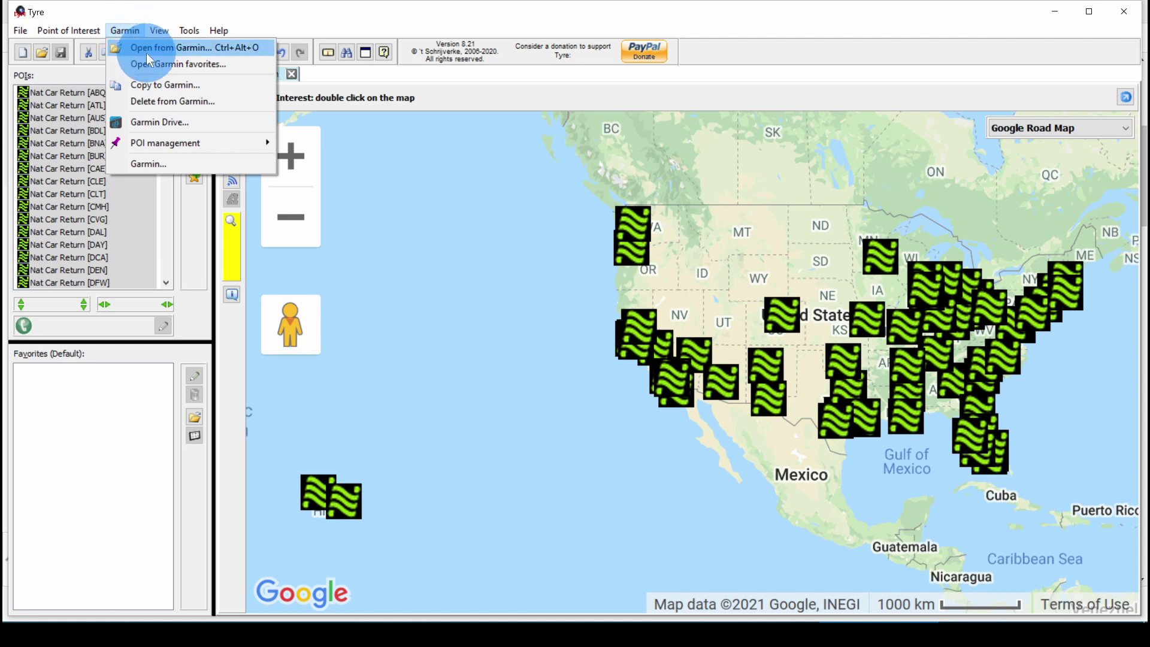
pyautogui.click(147, 49)
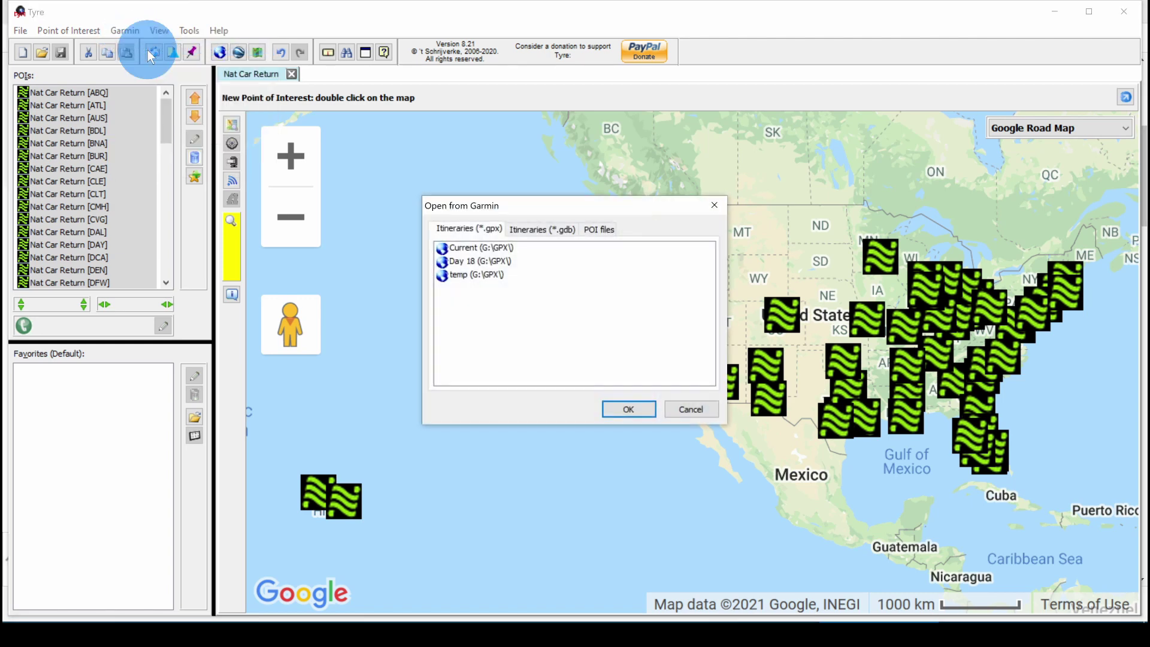
pyautogui.click(602, 230)
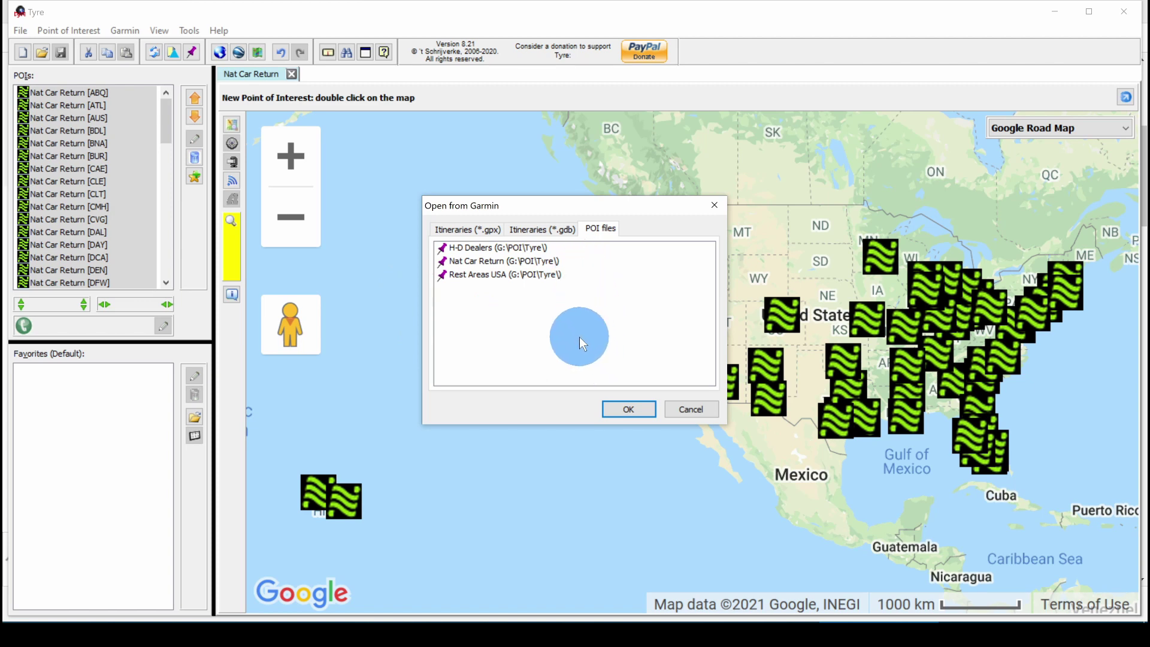
pyautogui.click(633, 408)
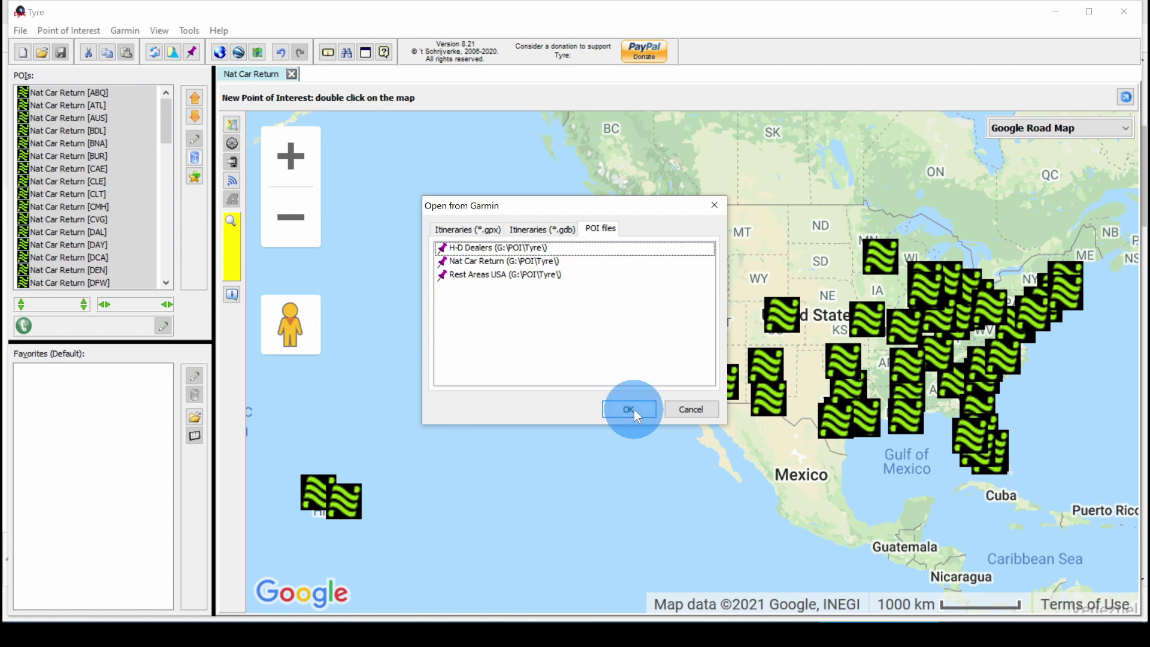
pyautogui.click(683, 408)
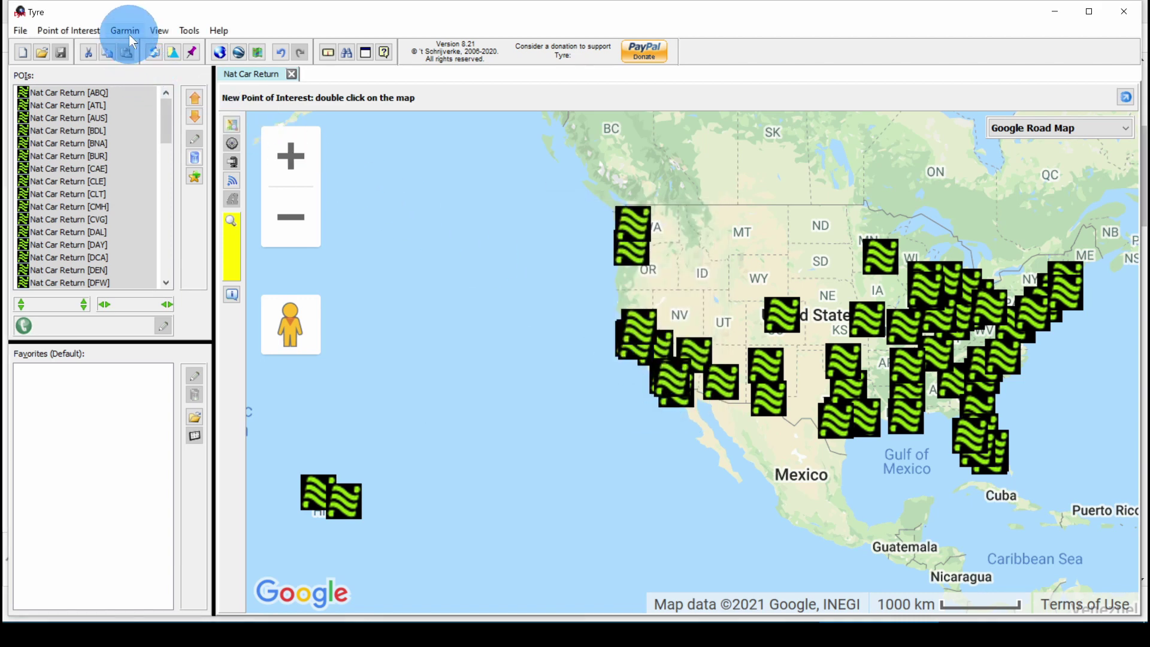
# Step: Delete the Nat Car Return POI file from the Garmin
pyautogui.click(128, 31)
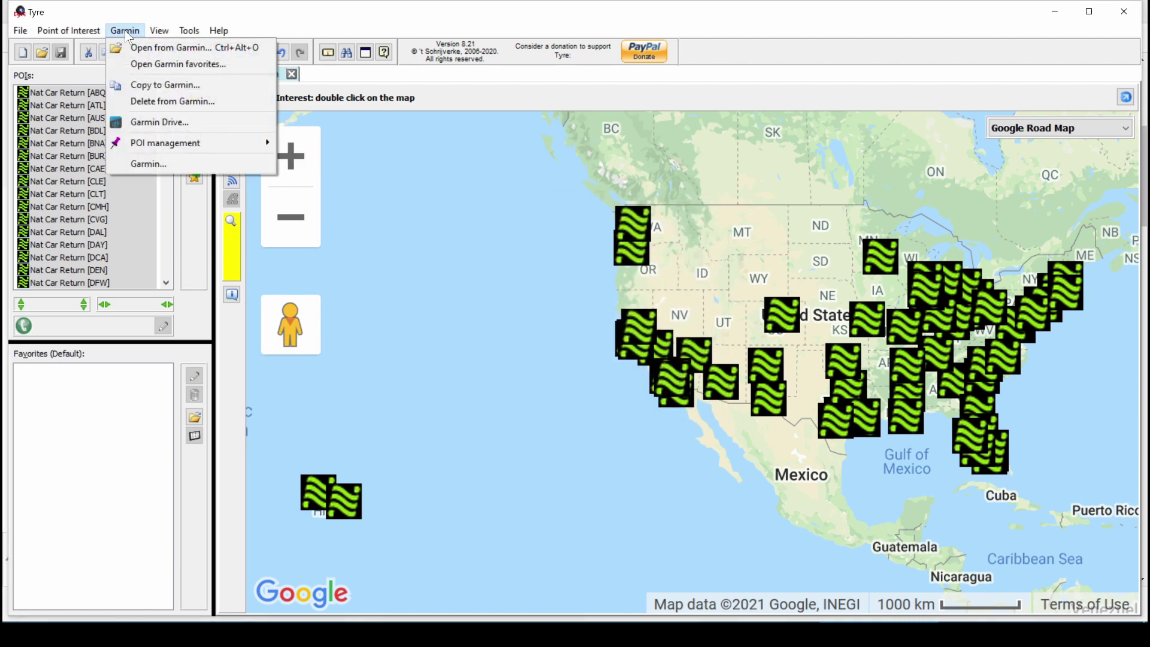
pyautogui.click(154, 102)
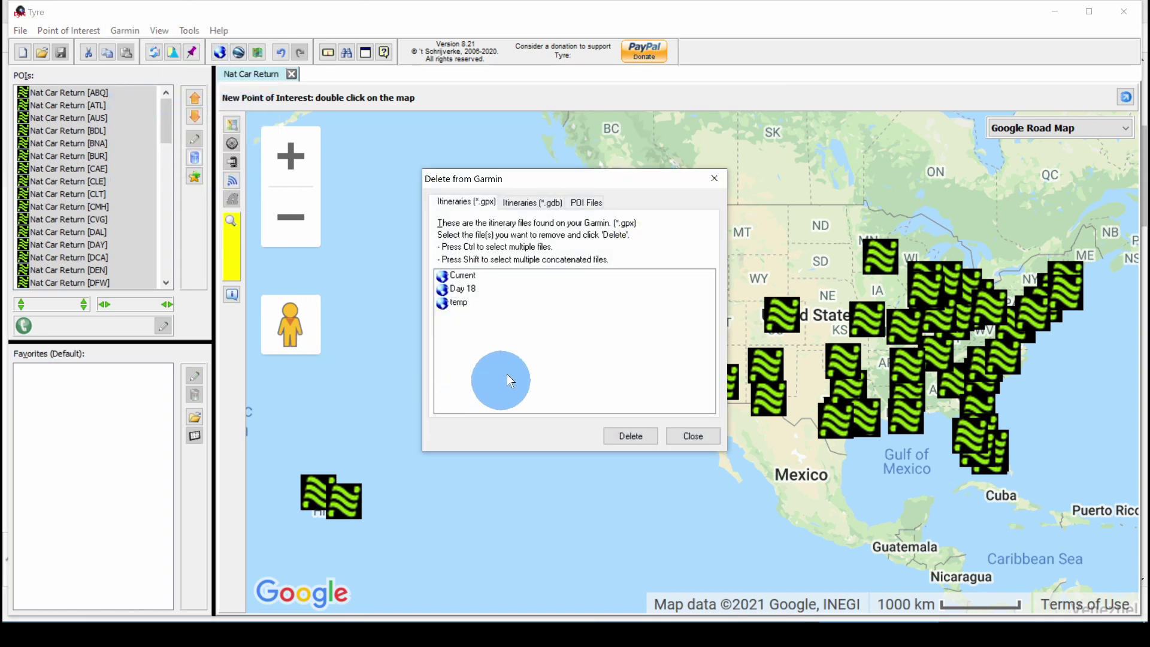
pyautogui.click(591, 203)
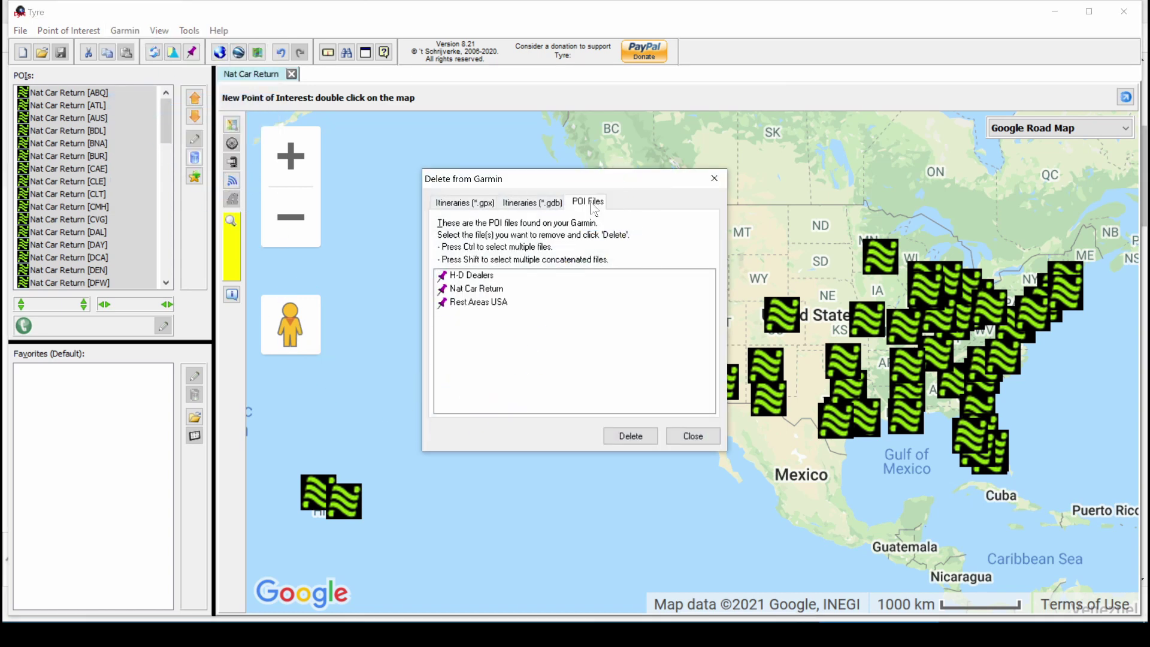
pyautogui.click(474, 290)
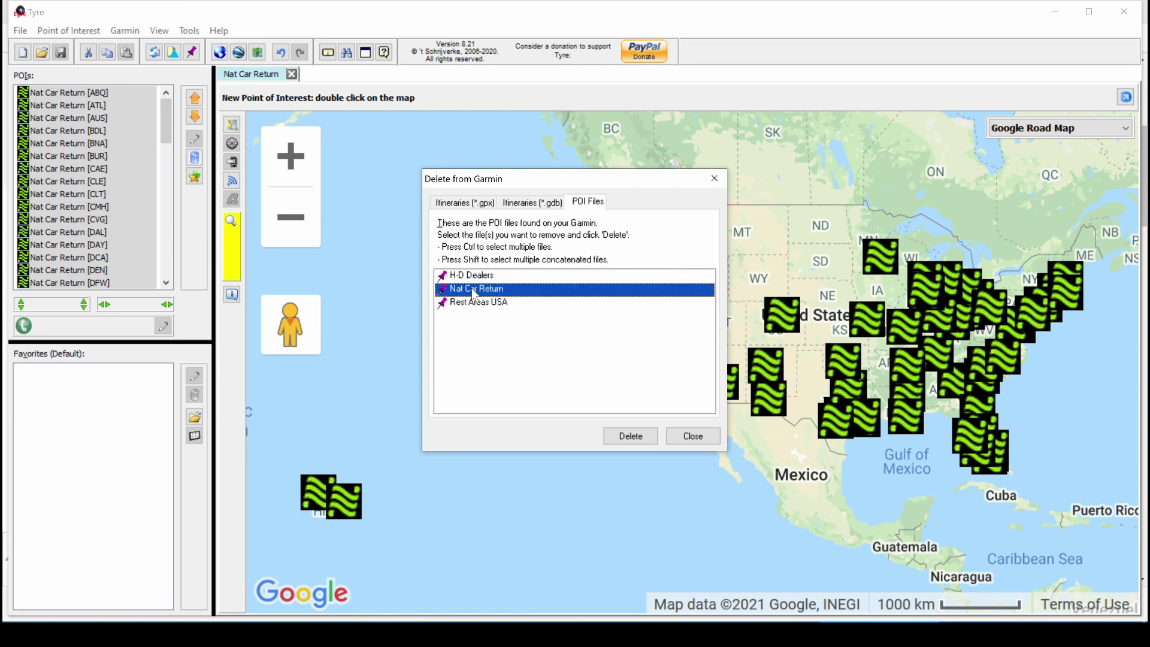
pyautogui.click(630, 435)
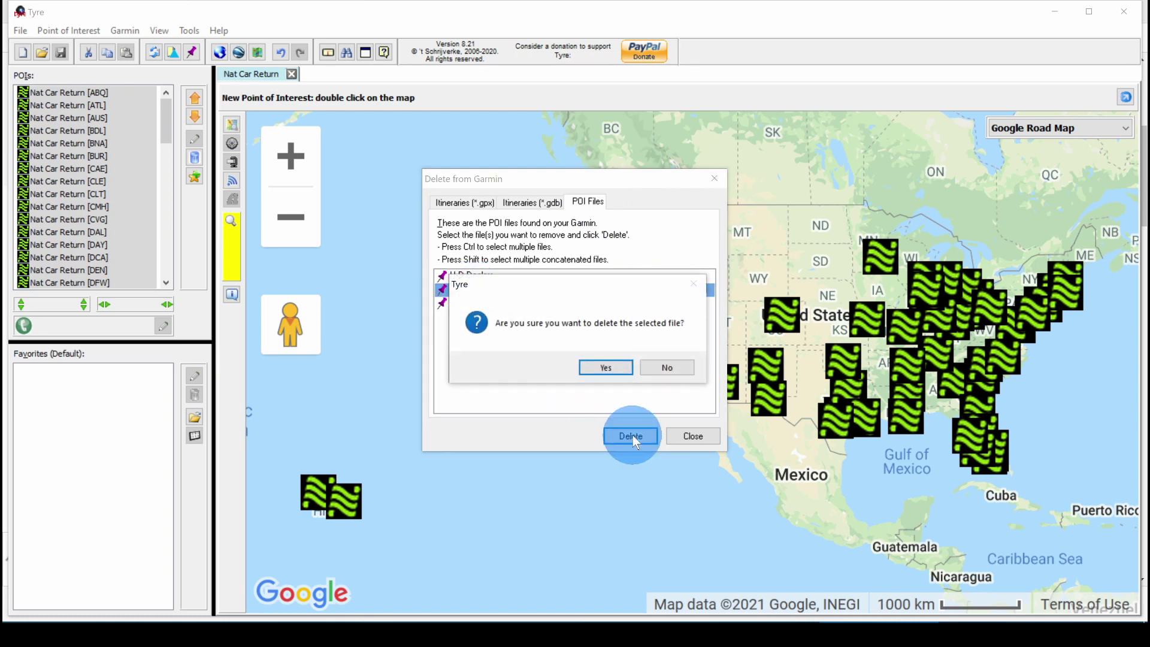
pyautogui.click(609, 365)
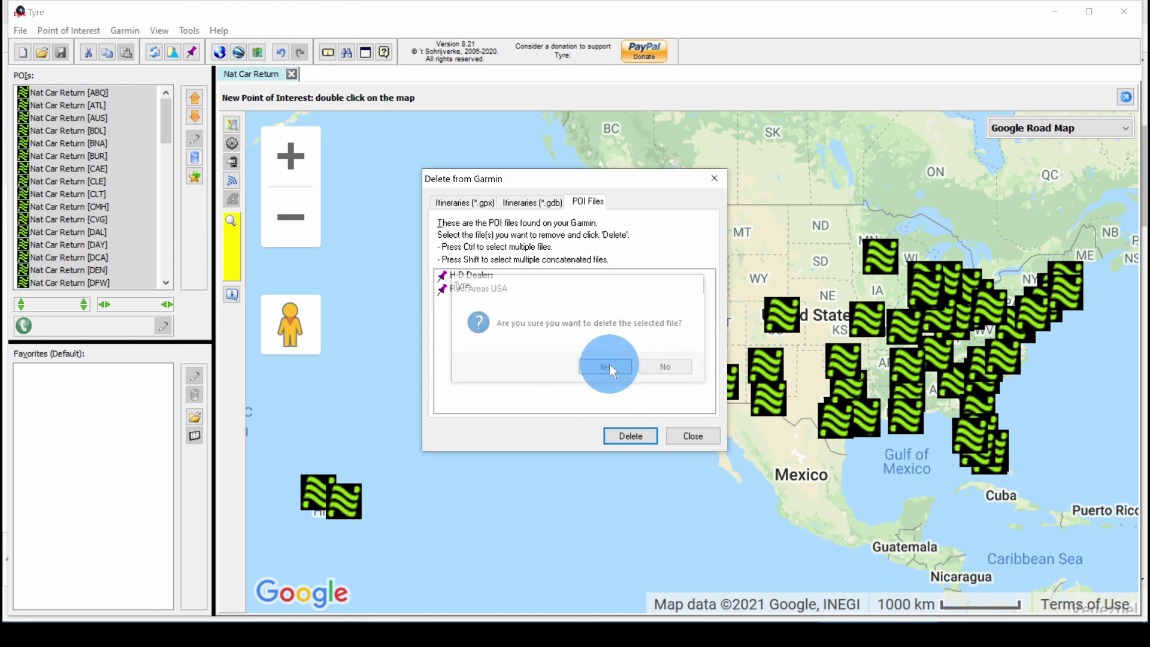
pyautogui.click(686, 432)
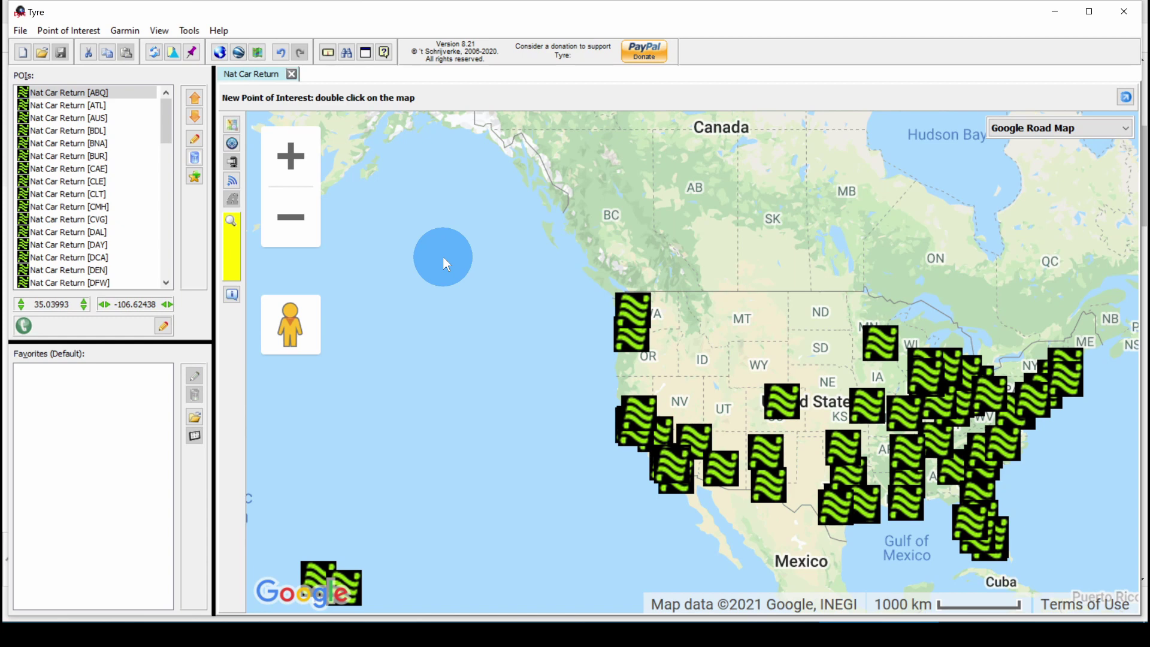
# Step: Open the name and the coordinates of the point Nat Car Return [ABQ] for editing, cancelling both without changes
pyautogui.click(56, 94)
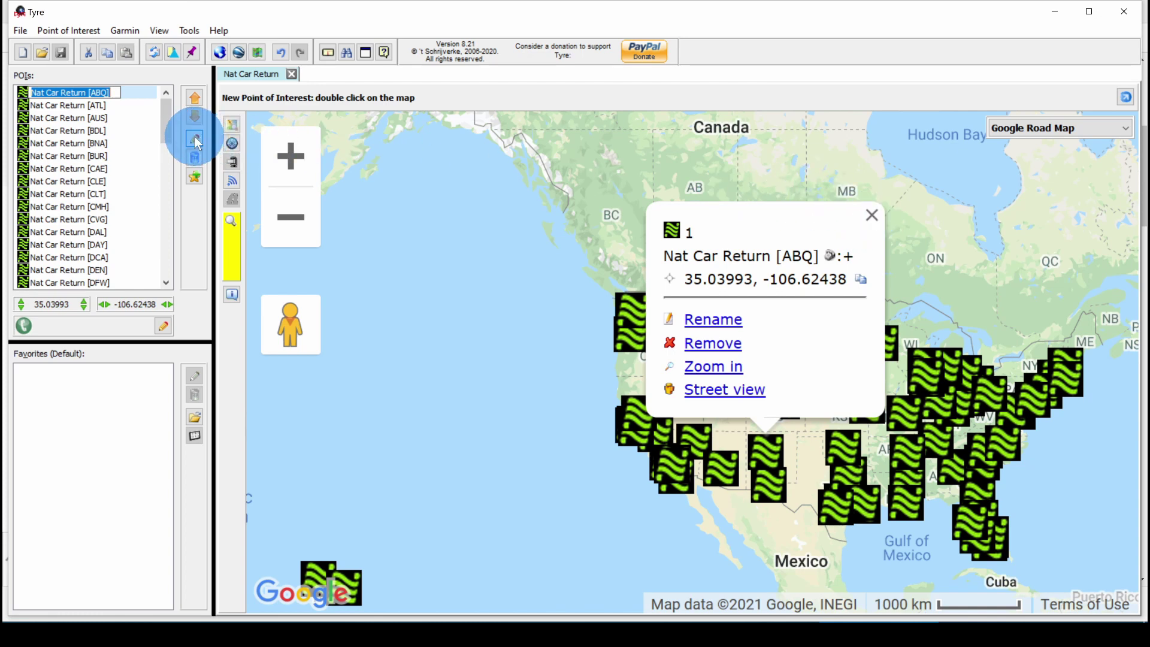
pyautogui.click(23, 93)
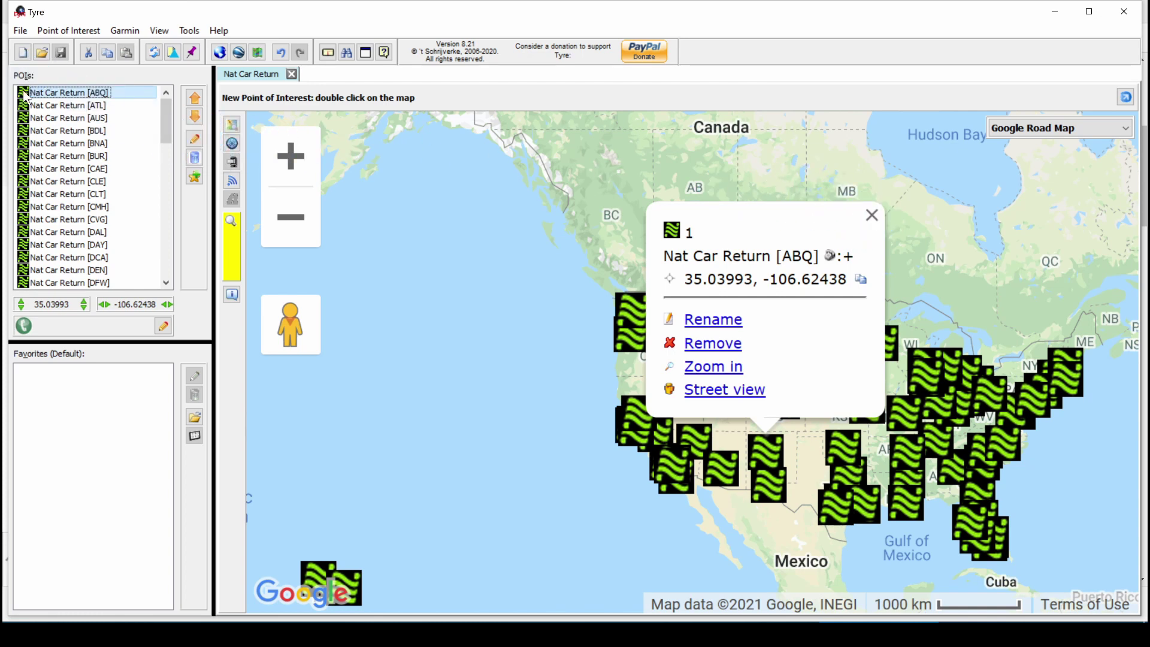
pyautogui.doubleClick(68, 304)
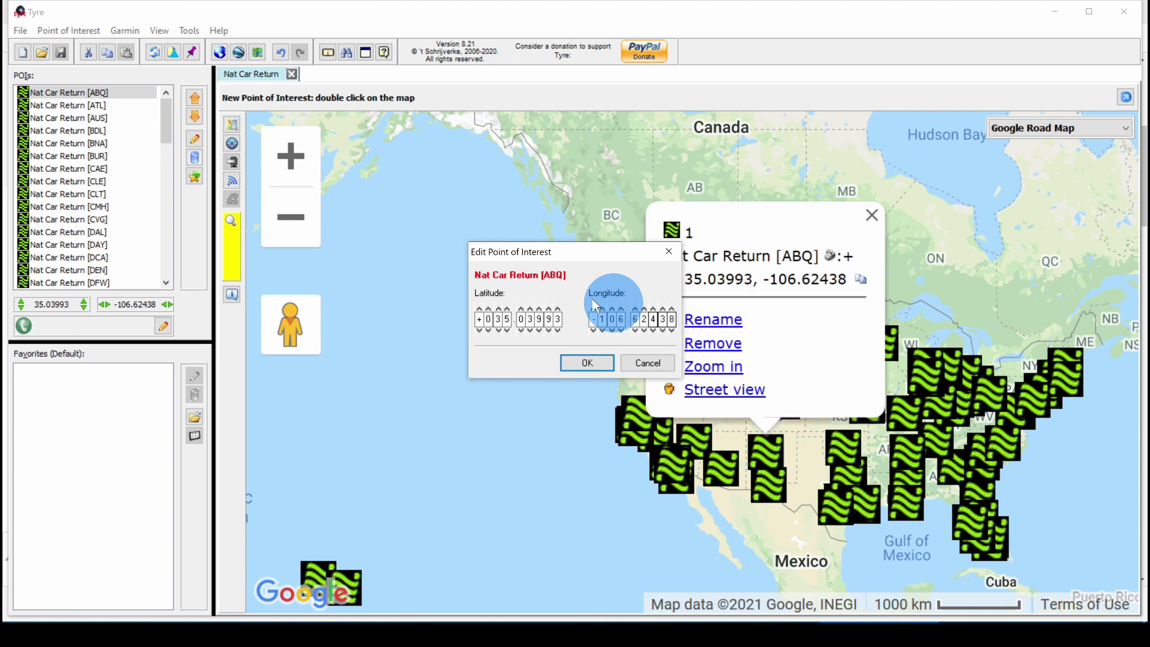
pyautogui.click(645, 362)
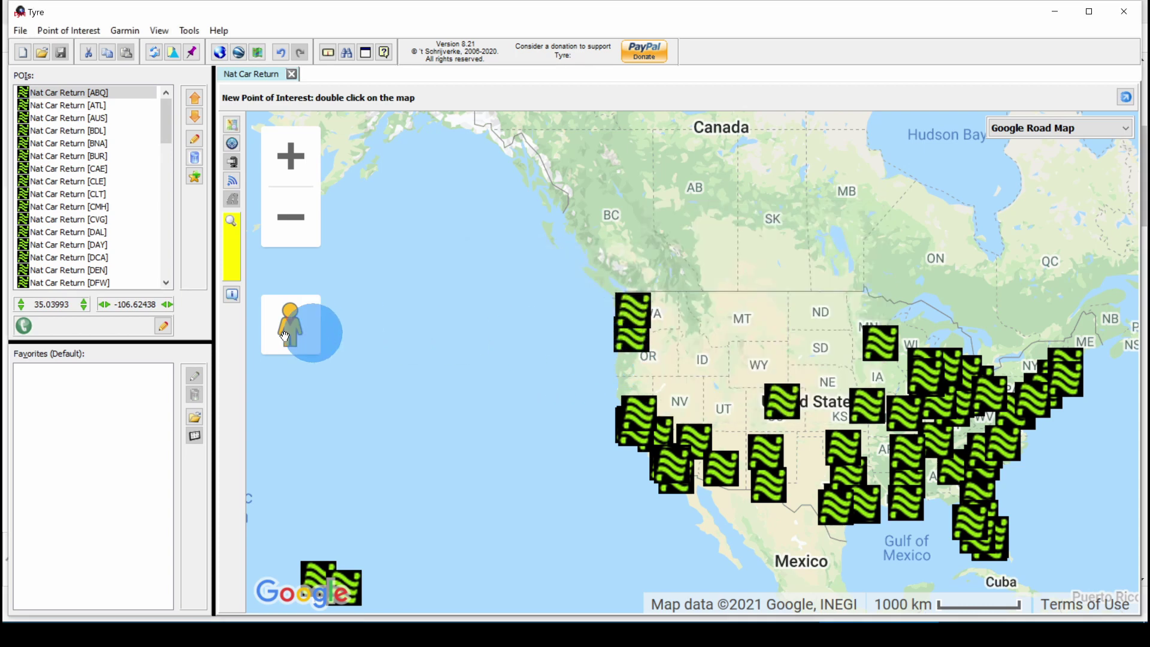
# Step: Open the phone number of the point Nat Car Return [ABQ] for editing
pyautogui.click(161, 326)
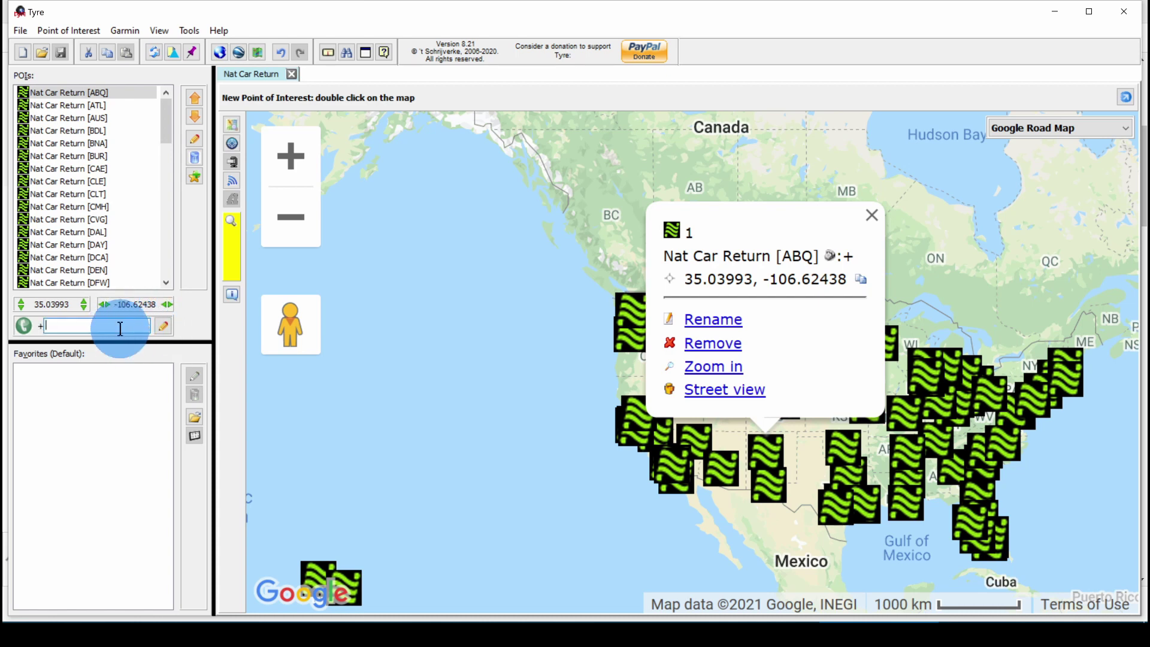